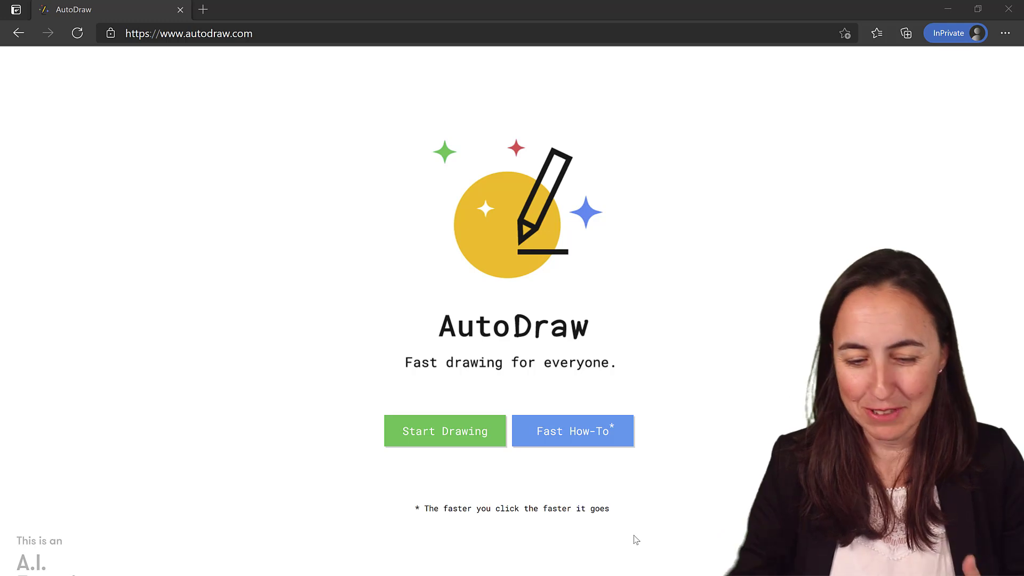
# Start a new drawing and sketch a rough face with two eyes and a smiling mouth
pyautogui.click(459, 431)
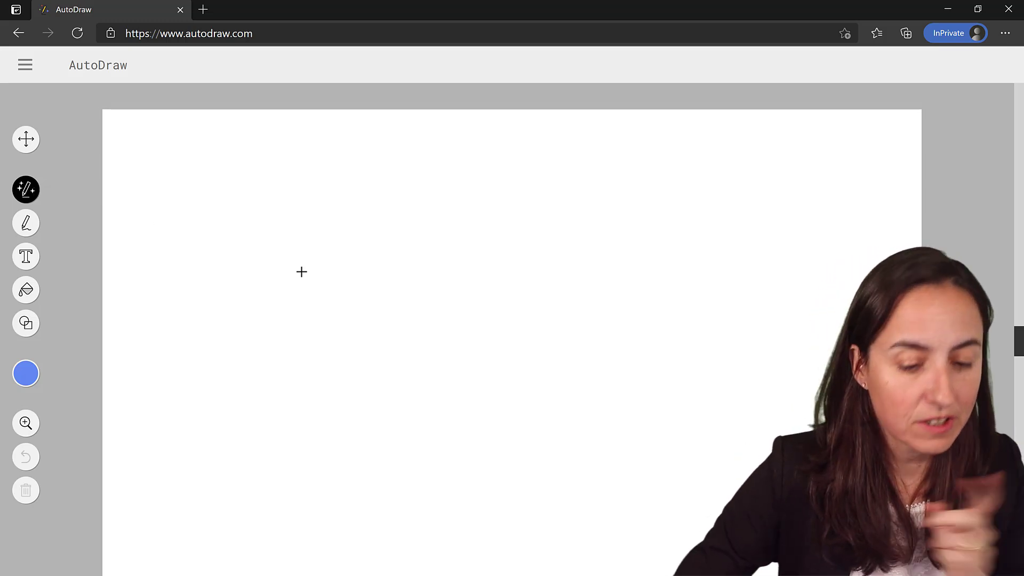
pyautogui.moveTo(498, 185)
pyautogui.mouseDown()
pyautogui.moveTo(456, 181)
pyautogui.moveTo(370, 257)
pyautogui.moveTo(382, 382)
pyautogui.moveTo(444, 429)
pyautogui.moveTo(607, 412)
pyautogui.moveTo(651, 331)
pyautogui.moveTo(614, 214)
pyautogui.moveTo(544, 177)
pyautogui.moveTo(460, 181)
pyautogui.mouseUp()
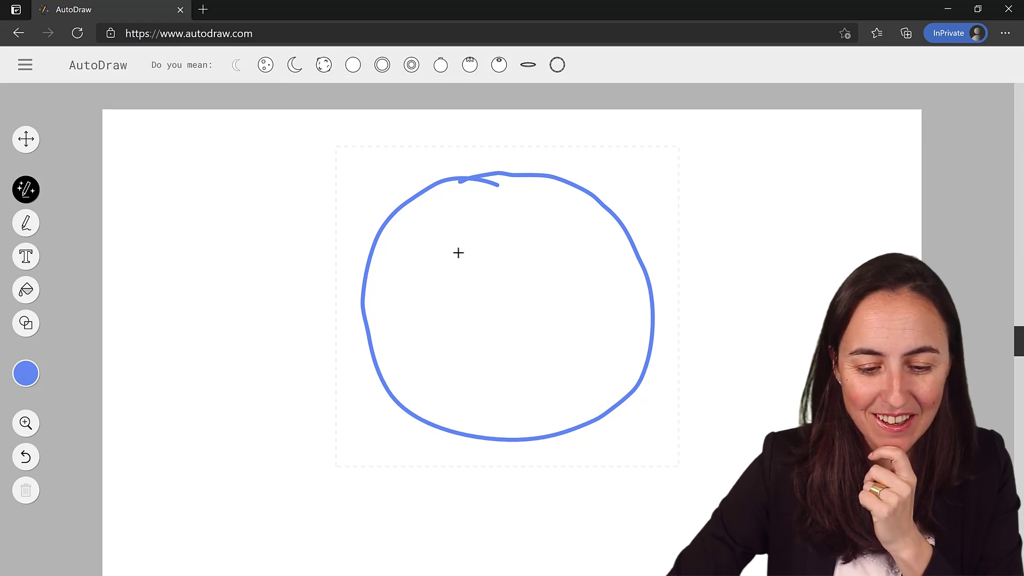
pyautogui.moveTo(456, 246)
pyautogui.mouseDown()
pyautogui.moveTo(467, 292)
pyautogui.moveTo(450, 264)
pyautogui.mouseUp()
pyautogui.moveTo(542, 252)
pyautogui.mouseDown()
pyautogui.moveTo(554, 289)
pyautogui.moveTo(549, 251)
pyautogui.mouseUp()
pyautogui.moveTo(412, 334)
pyautogui.mouseDown()
pyautogui.moveTo(543, 379)
pyautogui.moveTo(604, 342)
pyautogui.mouseUp()
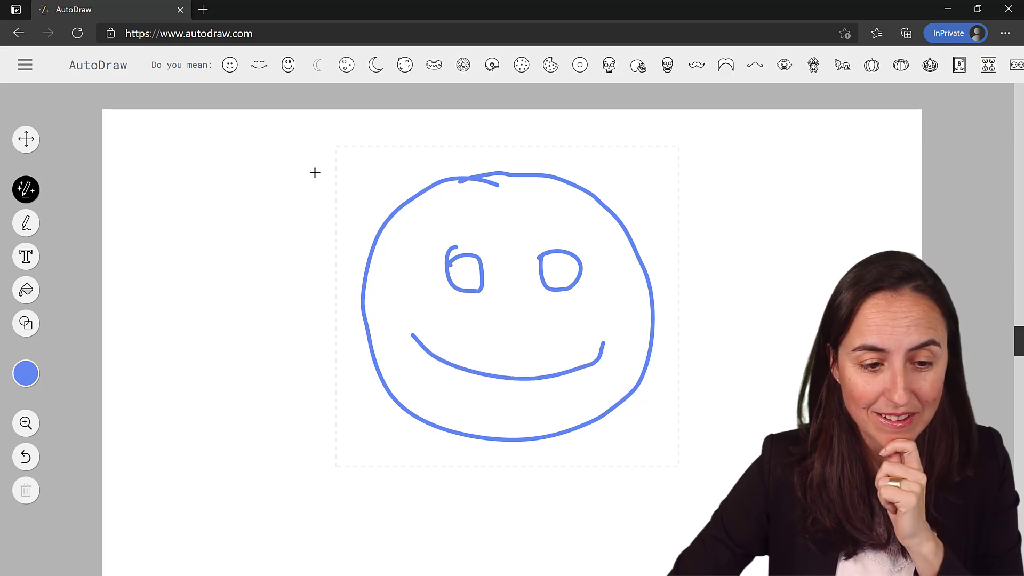
# Try the suggested smiley drawings and settle on the squinting smiley
pyautogui.click(230, 66)
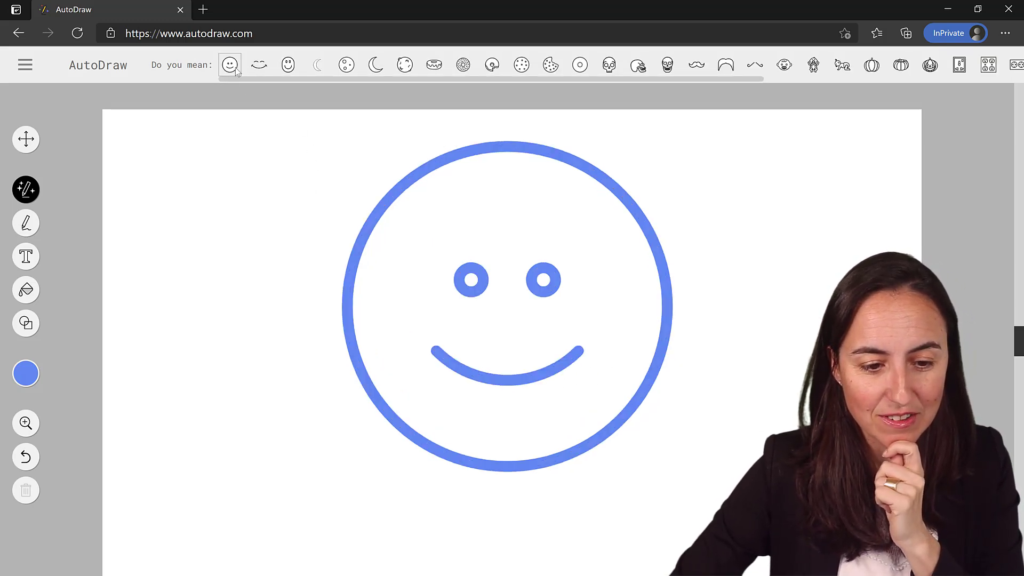
pyautogui.click(297, 68)
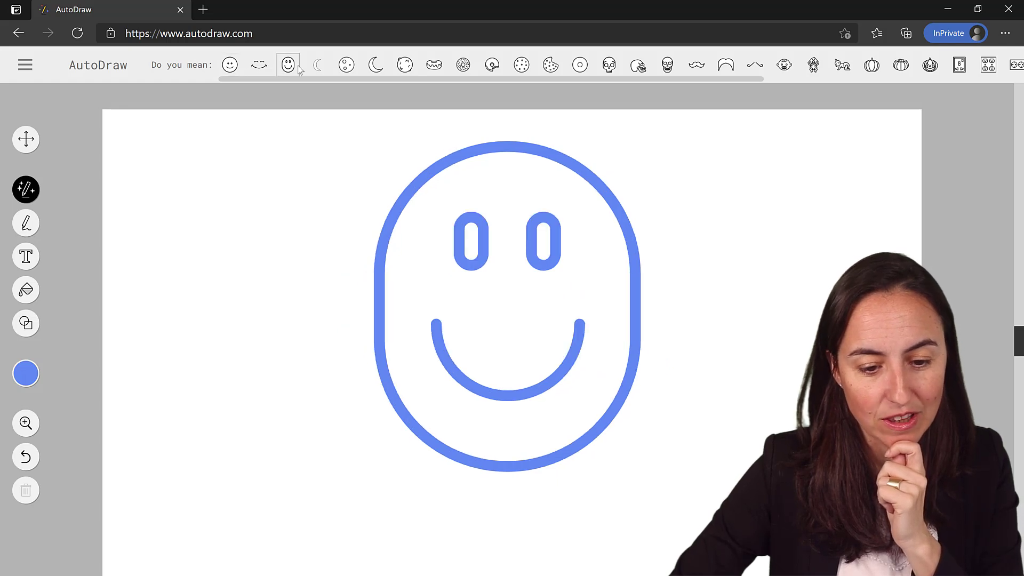
pyautogui.click(259, 68)
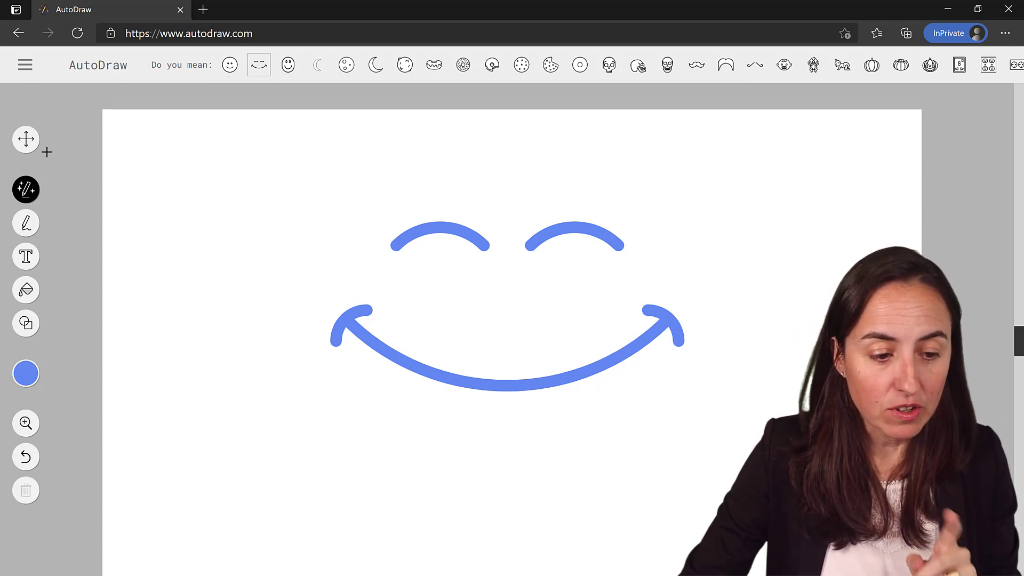
# Select the smiley and squash it to a flatter shape
pyautogui.click(26, 140)
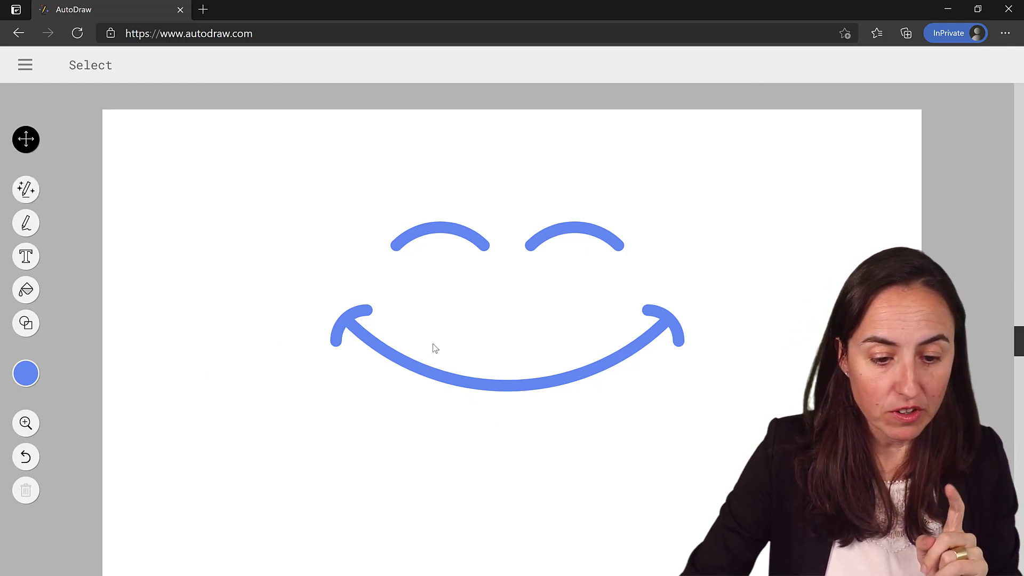
pyautogui.click(481, 377)
pyautogui.moveTo(509, 382)
pyautogui.mouseDown()
pyautogui.moveTo(512, 322)
pyautogui.moveTo(517, 393)
pyautogui.mouseUp()
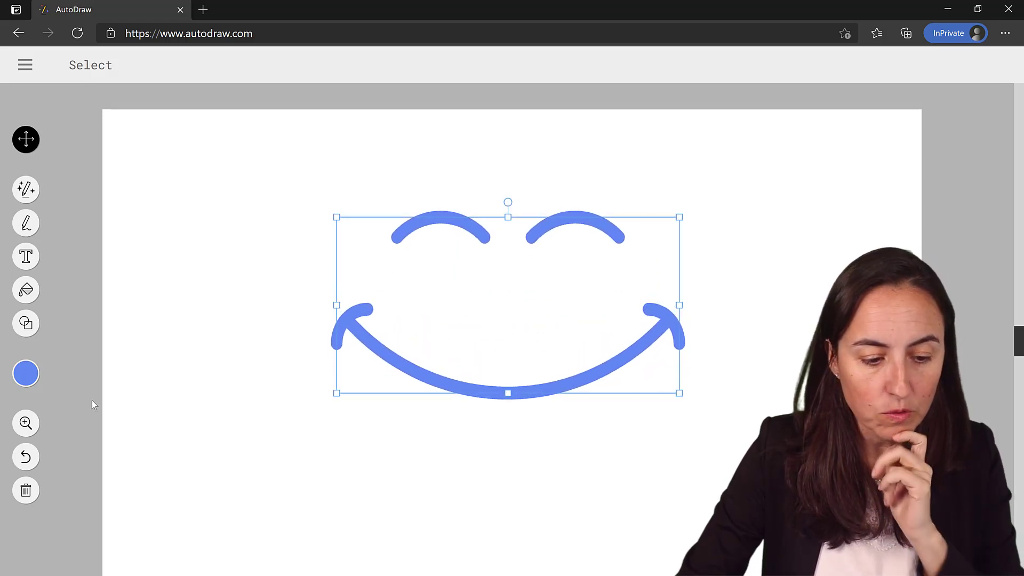
# Try red, purple and black for the smiley, ending on orange
pyautogui.click(35, 376)
pyautogui.click(138, 374)
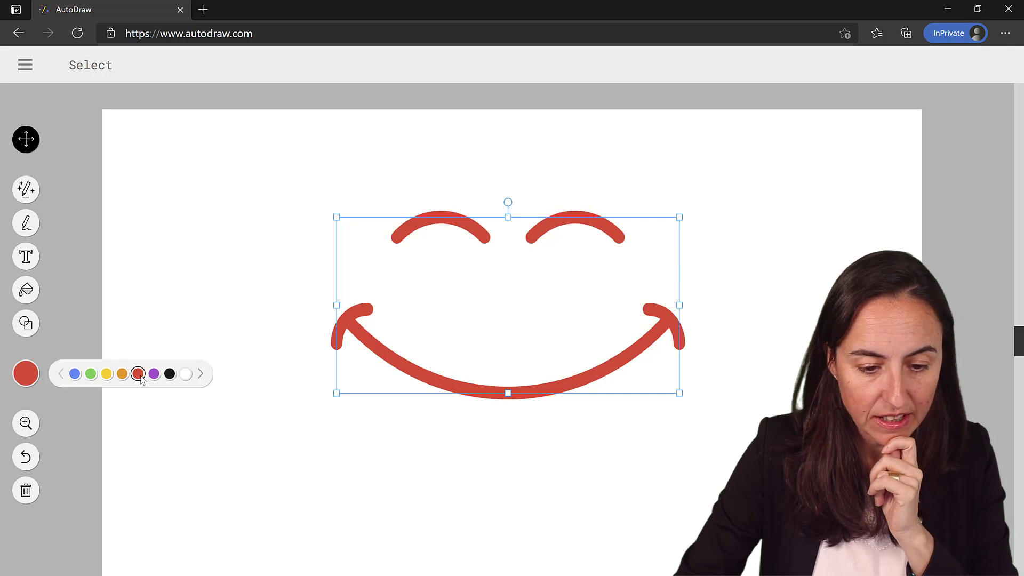
pyautogui.click(156, 374)
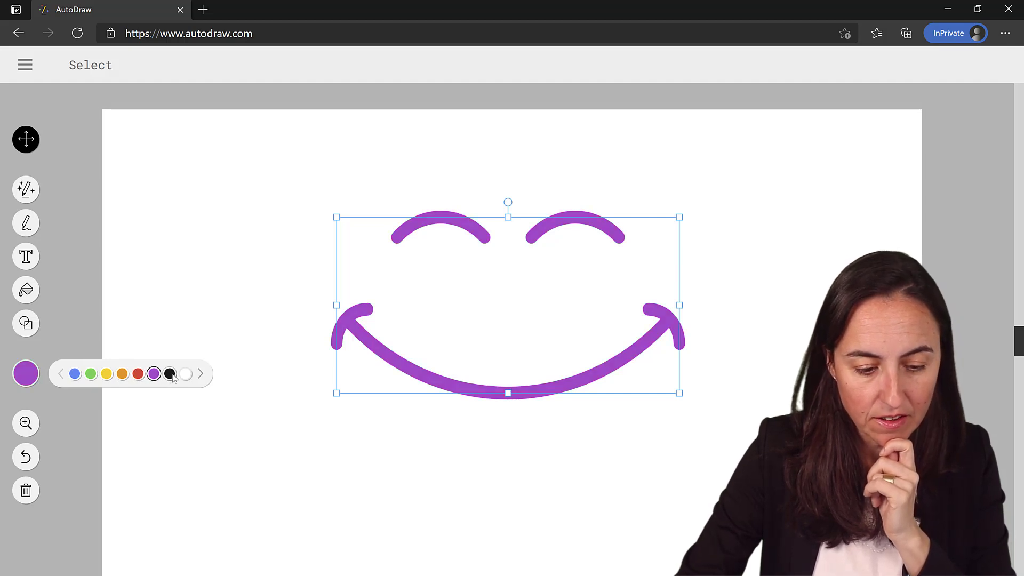
pyautogui.click(170, 375)
pyautogui.click(122, 374)
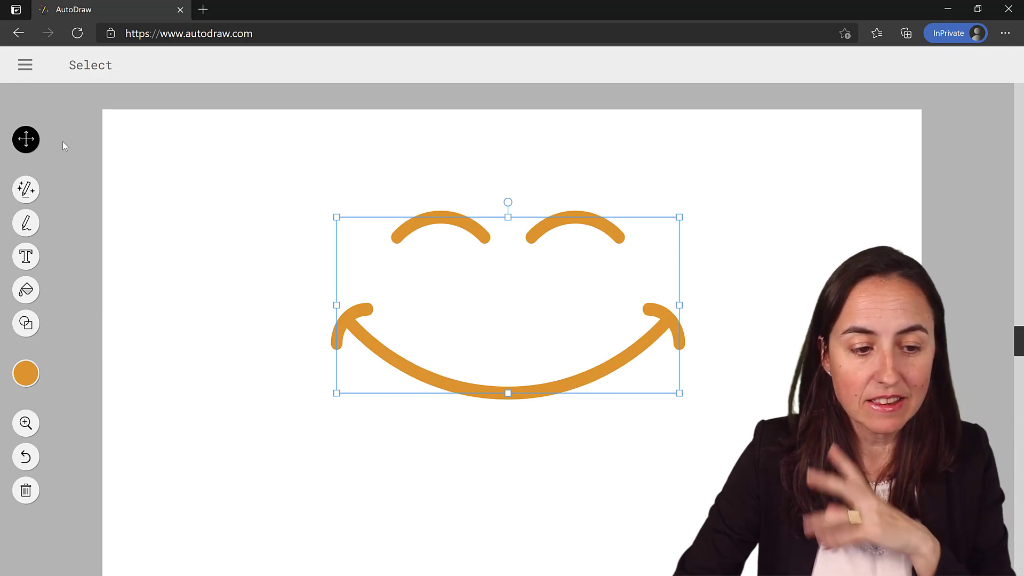
# Clear the drawing and start over on a blank page from the main menu
pyautogui.click(24, 65)
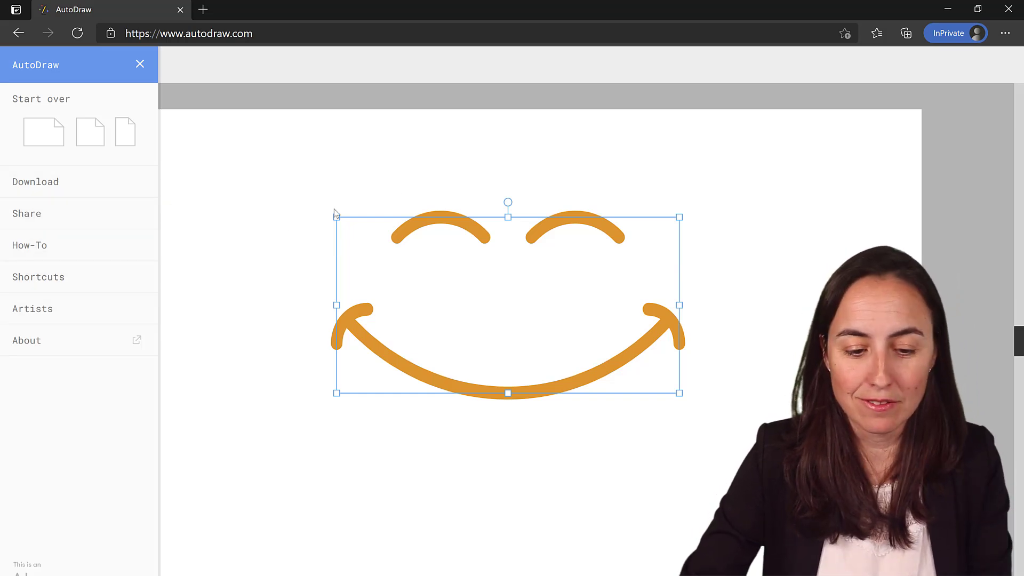
pyautogui.click(383, 164)
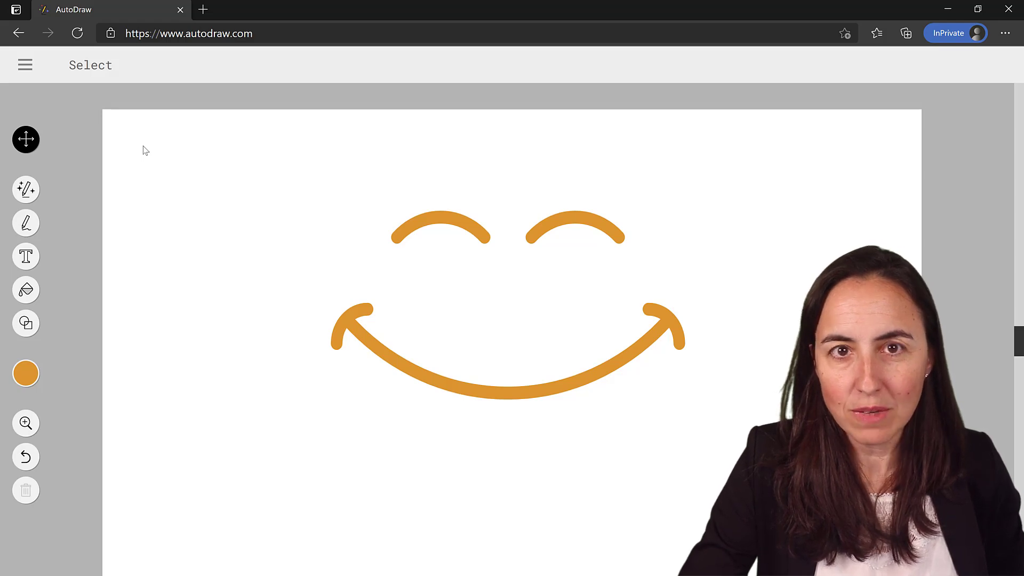
pyautogui.click(23, 68)
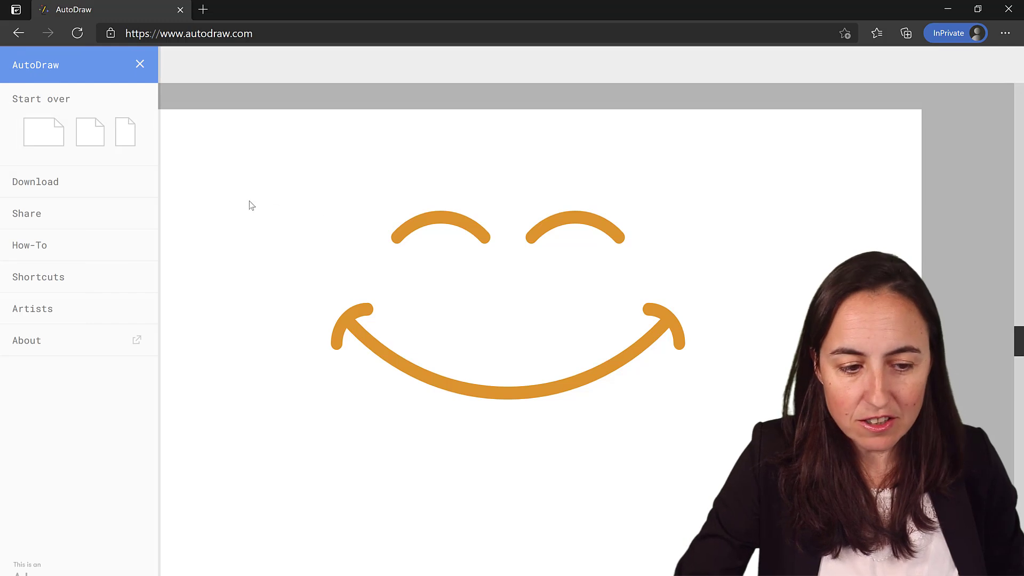
pyautogui.click(57, 142)
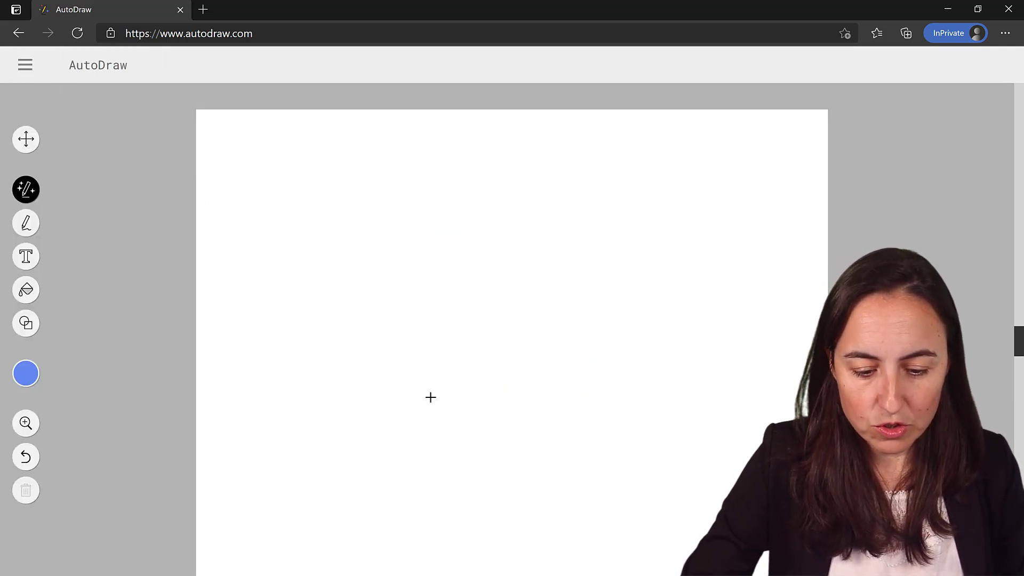
# Sketch a rough house with walls, an eaves line and a pointed roof
pyautogui.moveTo(434, 287)
pyautogui.mouseDown()
pyautogui.moveTo(529, 434)
pyautogui.moveTo(671, 449)
pyautogui.moveTo(647, 271)
pyautogui.mouseUp()
pyautogui.moveTo(395, 286); pyautogui.dragTo(745, 285)
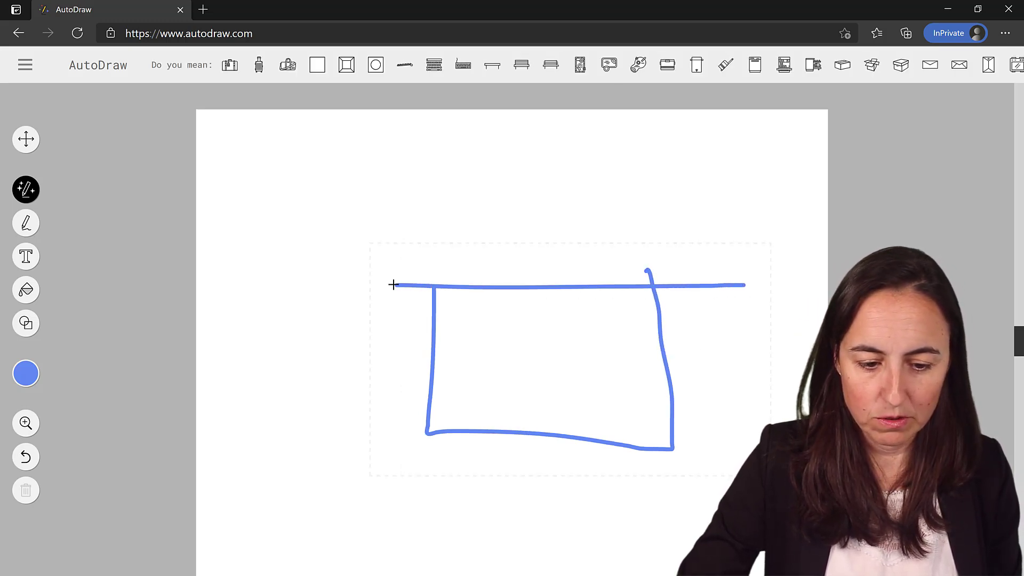
pyautogui.moveTo(393, 284)
pyautogui.mouseDown()
pyautogui.moveTo(569, 180)
pyautogui.moveTo(728, 286)
pyautogui.mouseUp()
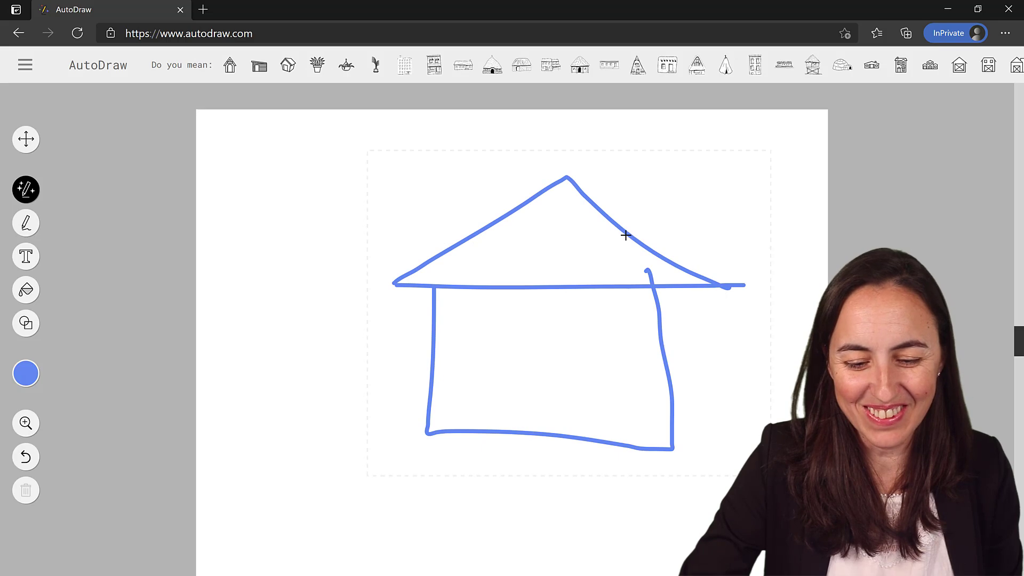
pyautogui.moveTo(626, 231)
pyautogui.mouseDown()
pyautogui.moveTo(655, 205)
pyautogui.moveTo(655, 251)
pyautogui.mouseUp()
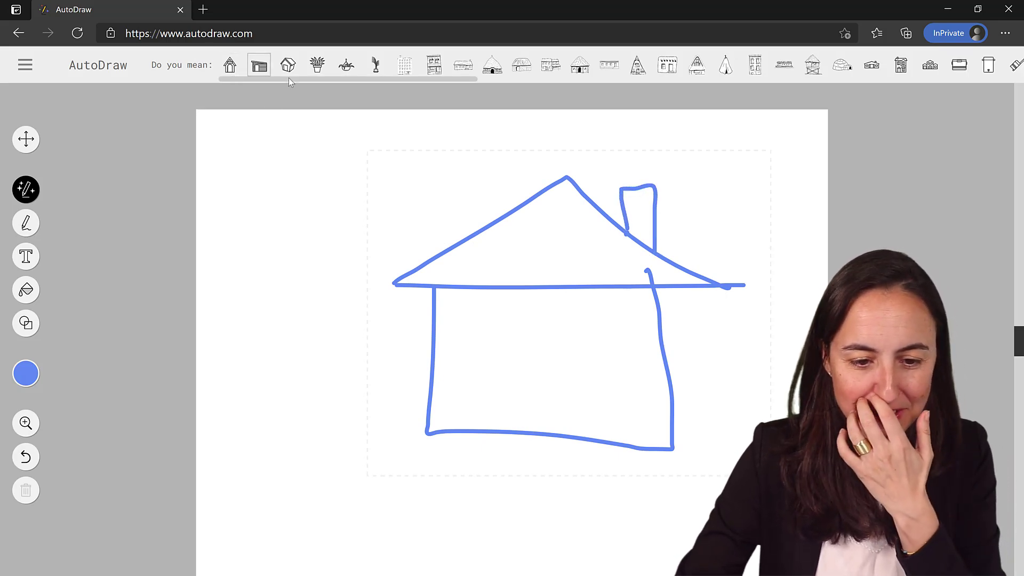
# Try the house, shed, teepee, building and envelope suggestions, then choose the doghouse drawing
pyautogui.click(230, 66)
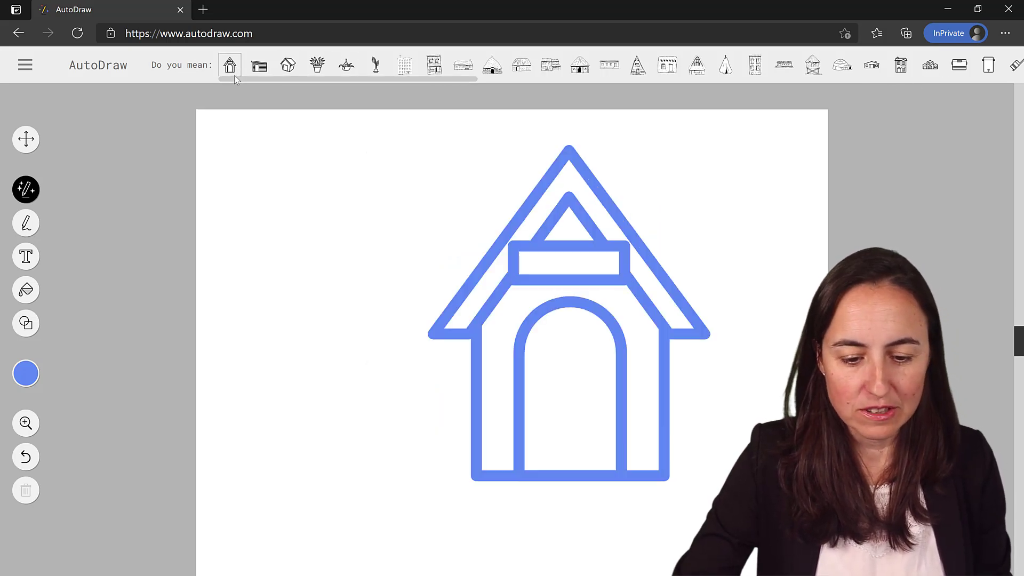
pyautogui.click(291, 67)
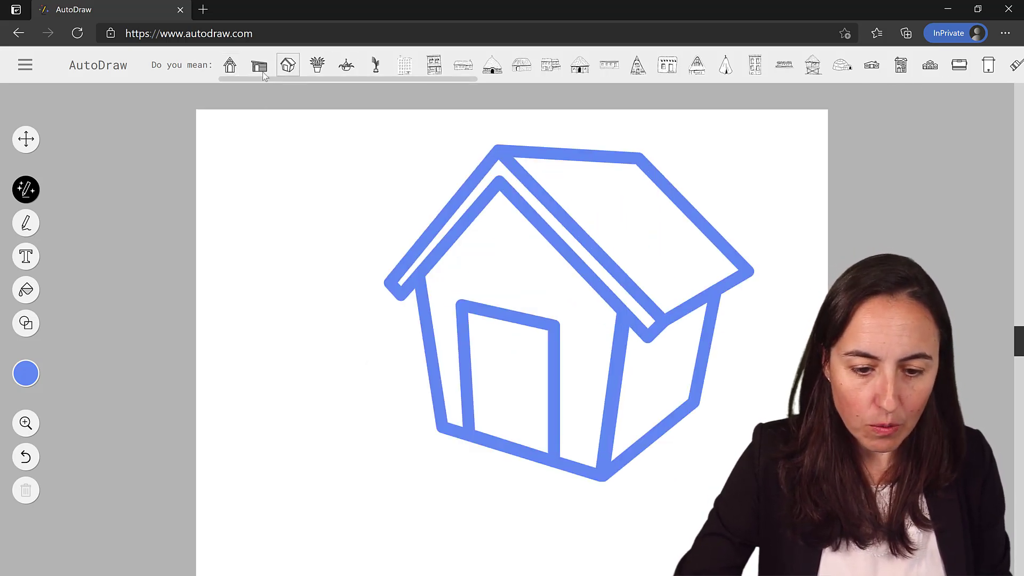
pyautogui.click(263, 69)
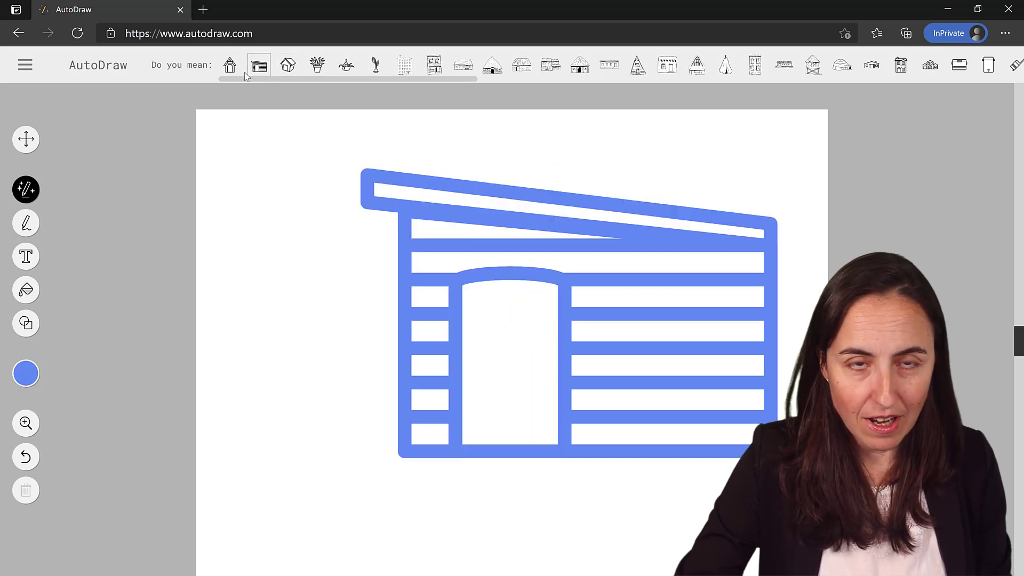
pyautogui.click(726, 67)
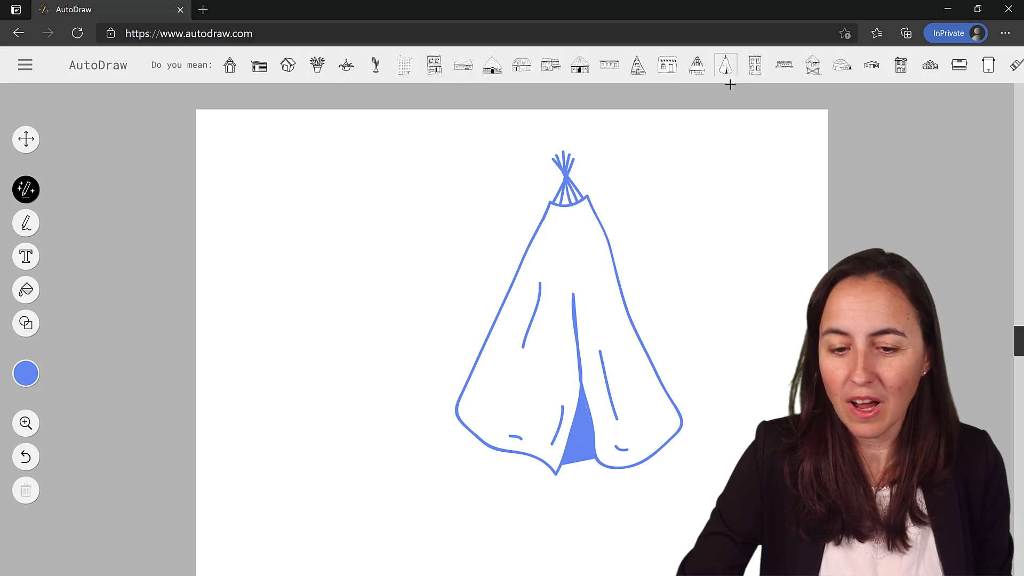
pyautogui.click(762, 69)
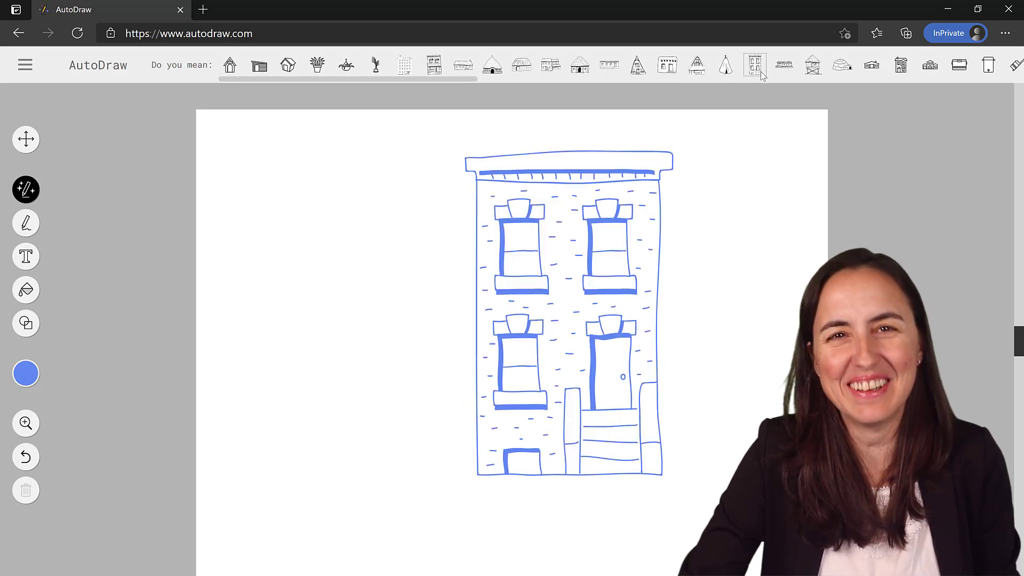
pyautogui.hscroll(5, 732, 76)
pyautogui.click(724, 68)
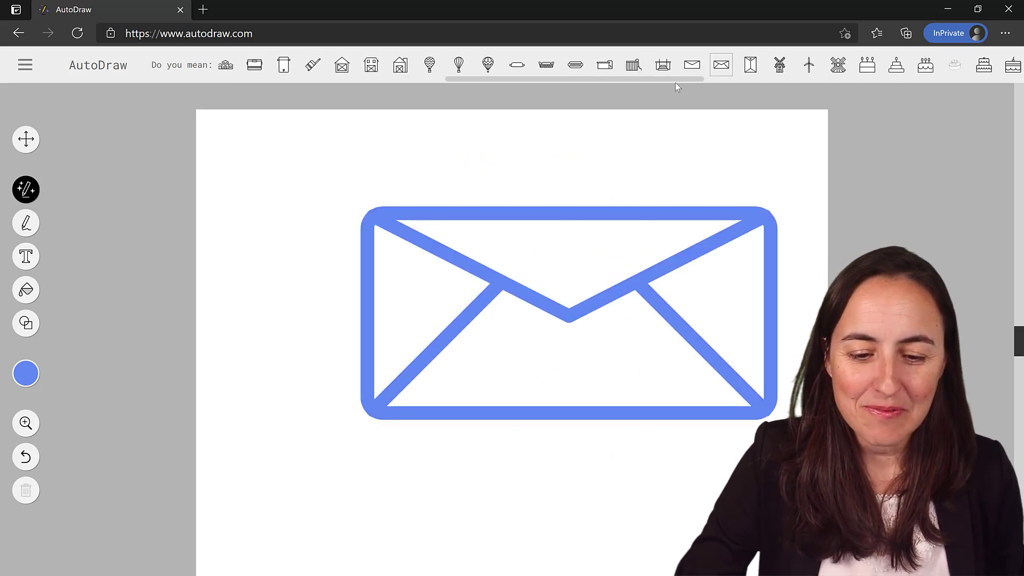
pyautogui.moveTo(638, 81); pyautogui.dragTo(251, 75)
pyautogui.click(235, 68)
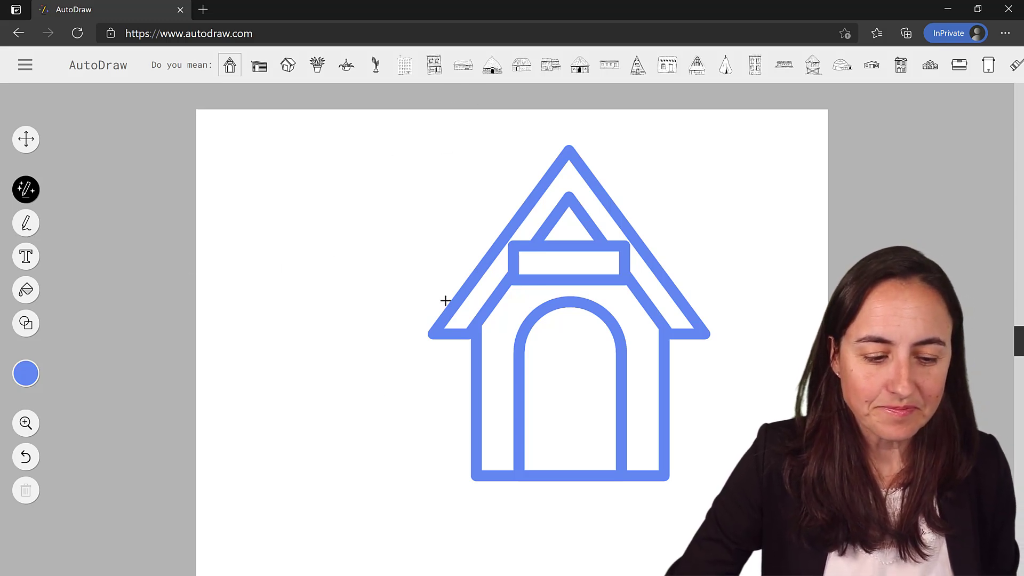
# Reposition the doghouse and shrink it slightly
pyautogui.click(34, 144)
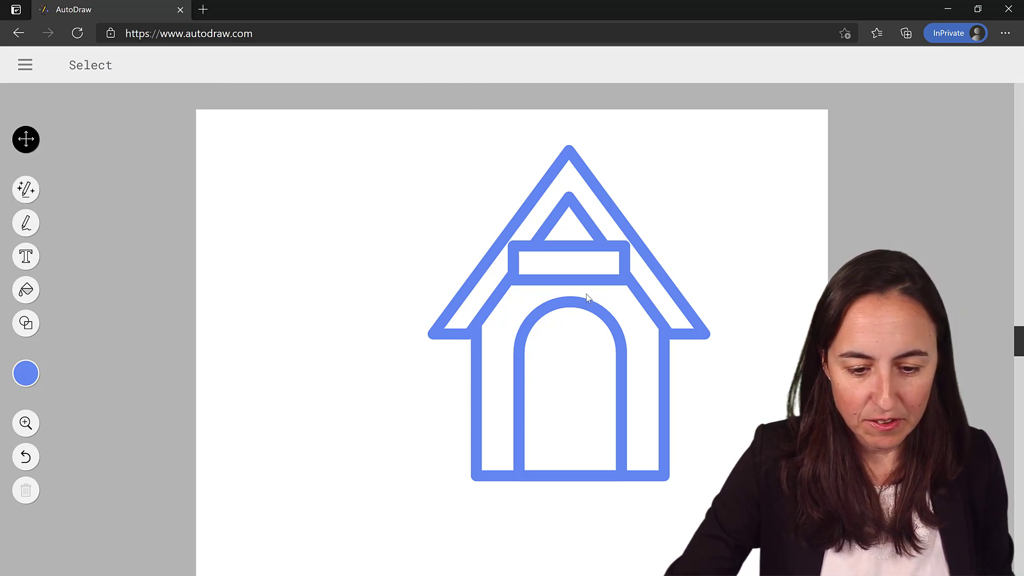
pyautogui.moveTo(597, 307); pyautogui.dragTo(506, 321)
pyautogui.moveTo(581, 332)
pyautogui.mouseDown()
pyautogui.moveTo(530, 349)
pyautogui.moveTo(638, 335)
pyautogui.mouseUp()
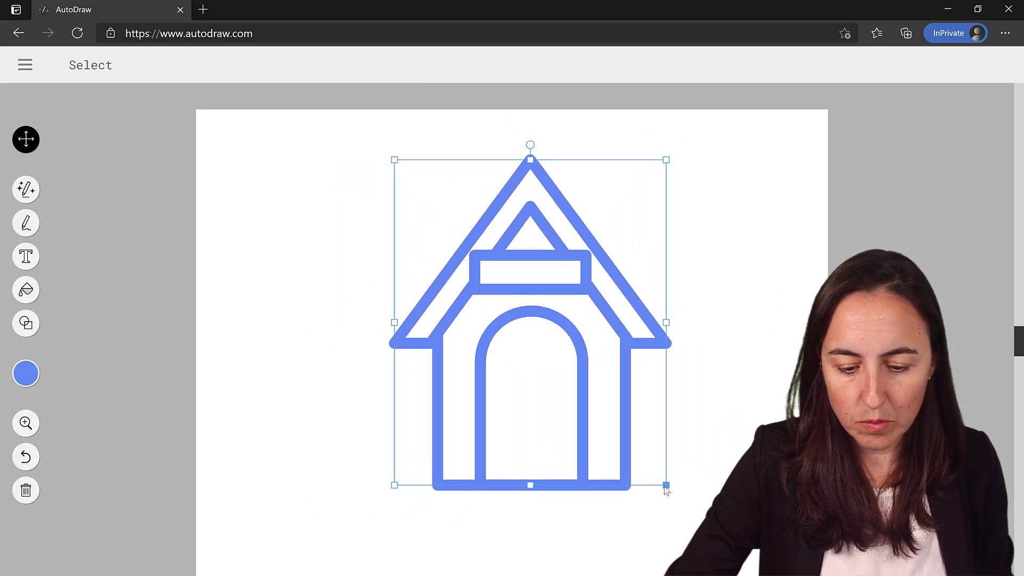
pyautogui.moveTo(666, 485); pyautogui.dragTo(642, 487)
# Fill the doghouse solid blue
pyautogui.click(37, 293)
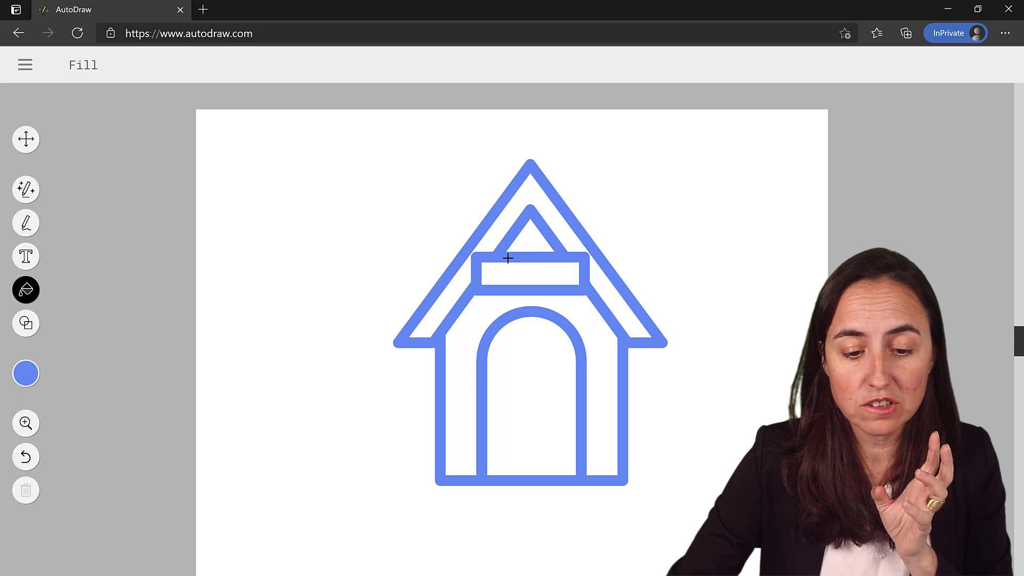
pyautogui.click(26, 140)
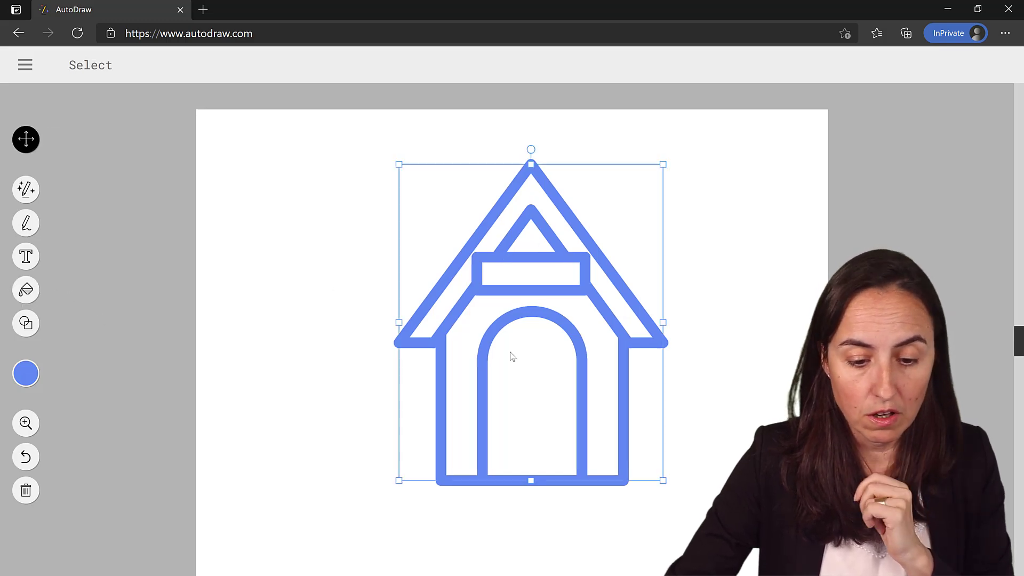
pyautogui.click(26, 290)
pyautogui.click(585, 361)
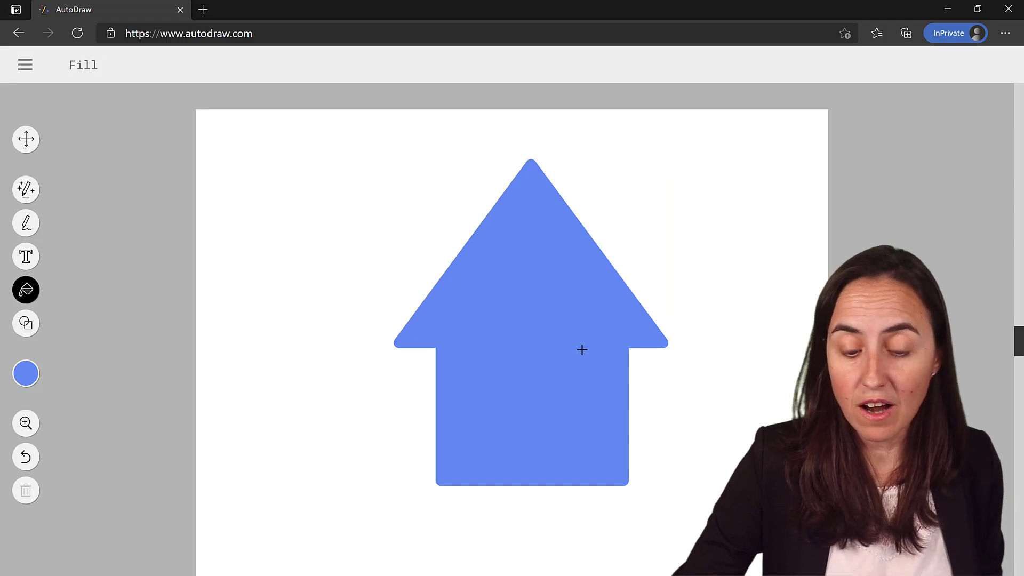
# Rotate the house into a right-pointing arrow, squash it shorter and move it up-left
pyautogui.click(26, 139)
pyautogui.click(572, 265)
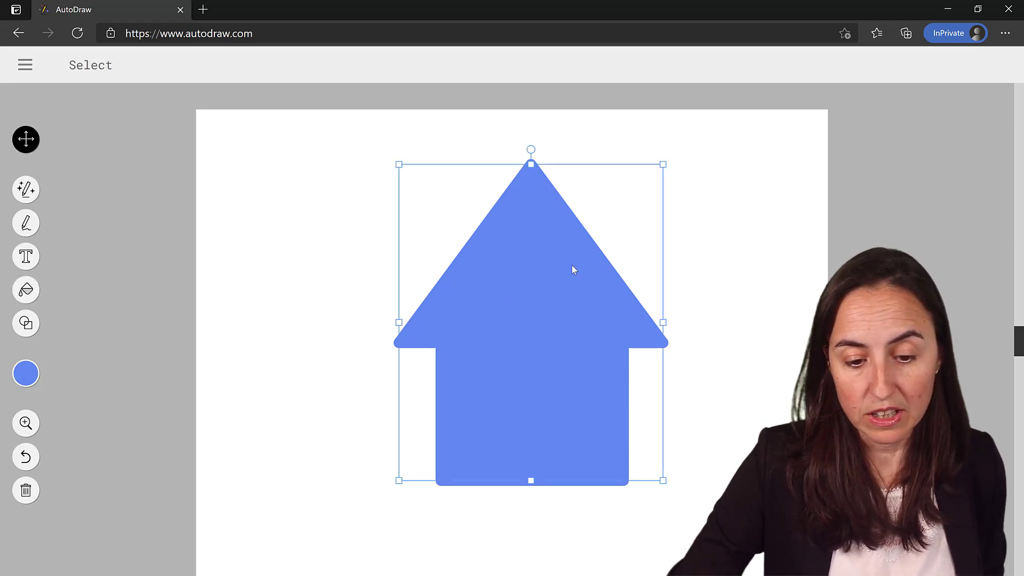
pyautogui.moveTo(531, 151); pyautogui.dragTo(735, 331)
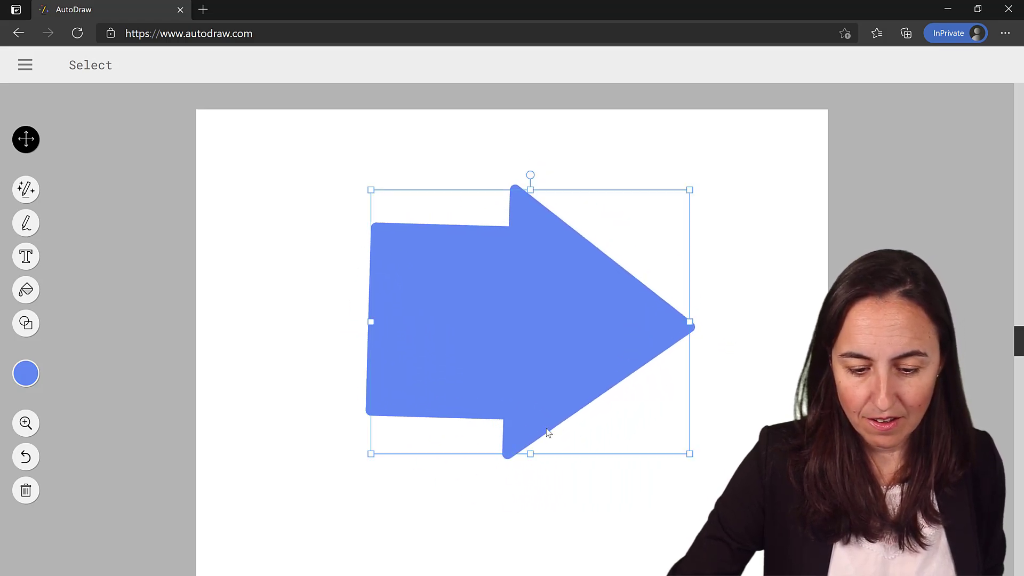
pyautogui.moveTo(533, 456); pyautogui.dragTo(538, 392)
pyautogui.moveTo(577, 339); pyautogui.dragTo(551, 311)
# Try orange for the arrow, then set its colour back to blue
pyautogui.click(25, 373)
pyautogui.click(122, 374)
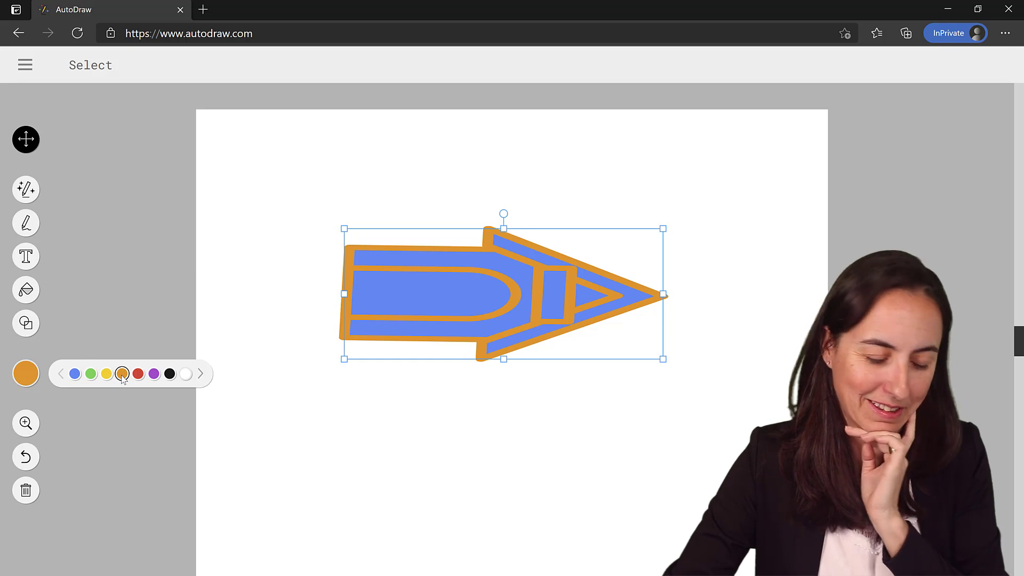
pyautogui.click(74, 374)
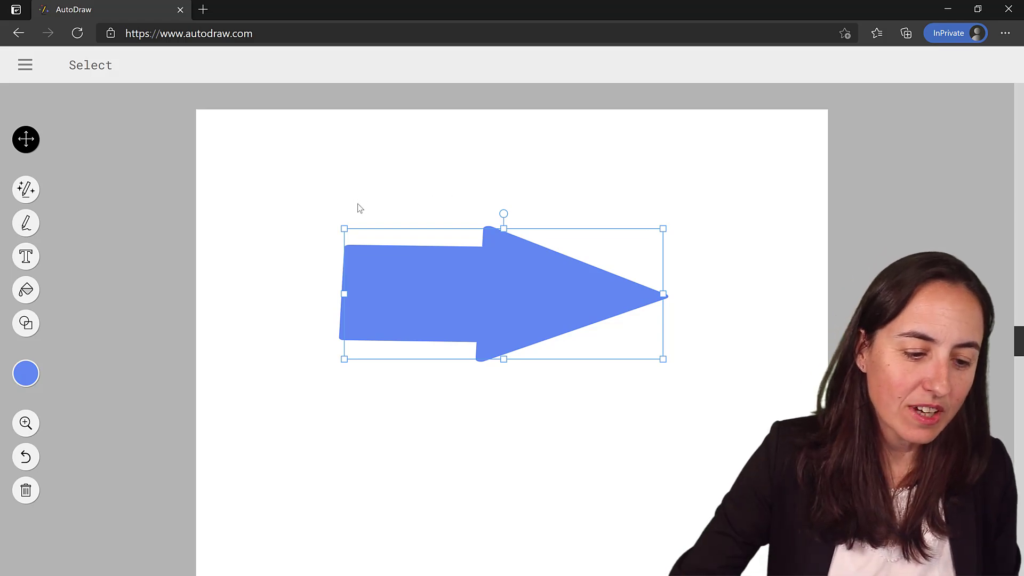
# Undo a stray dot accidentally drawn below the arrow
pyautogui.click(52, 225)
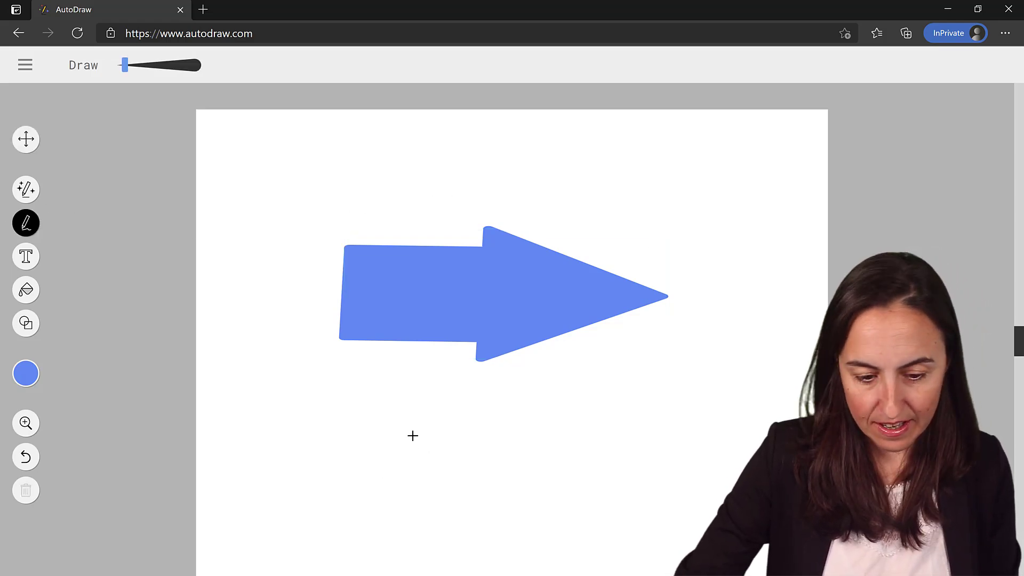
pyautogui.click(374, 399)
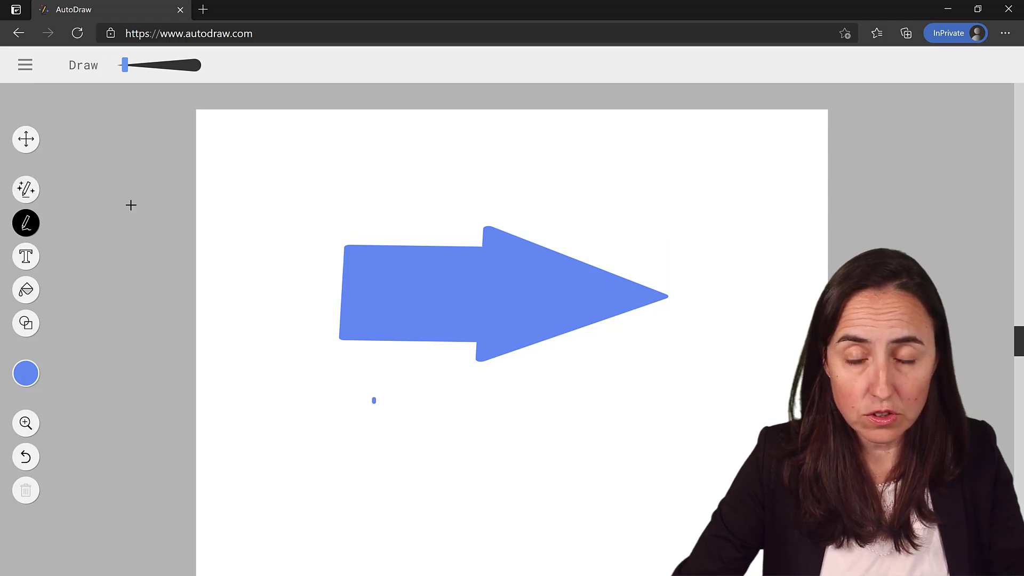
pyautogui.hotkey('ctrl', 'z')
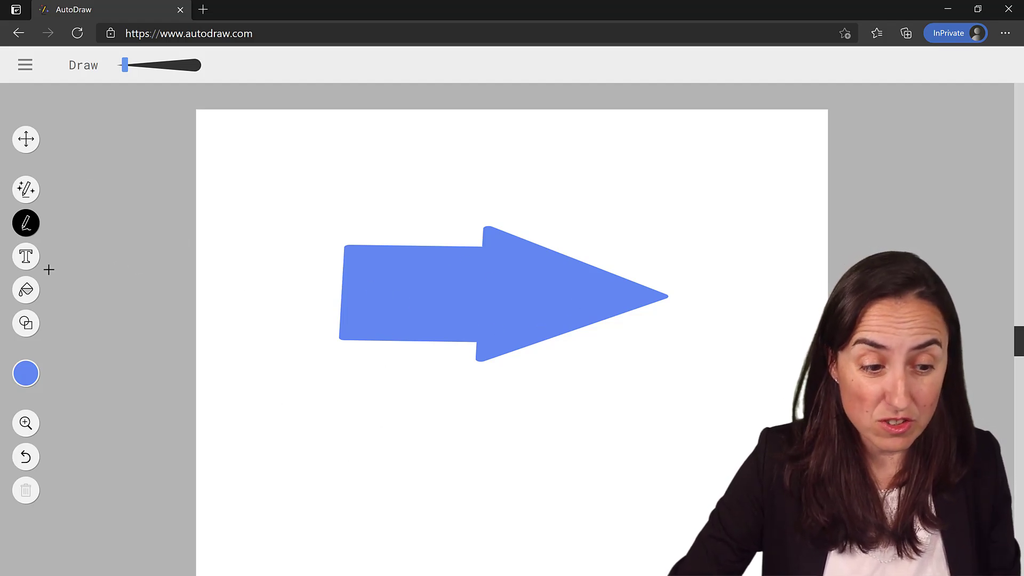
# Add the caption 'Go to next page' below the arrow
pyautogui.click(25, 256)
pyautogui.click(383, 398)
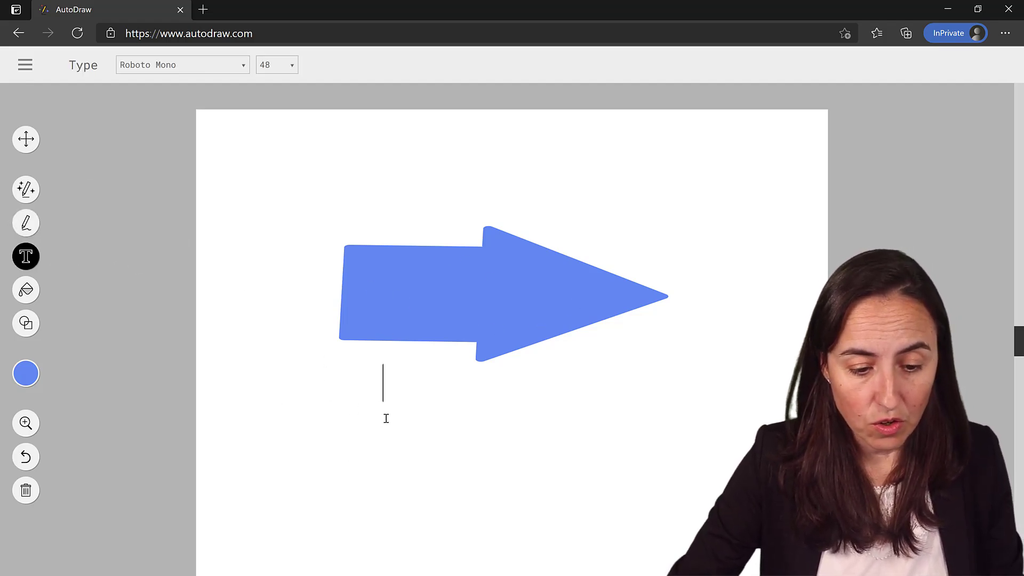
pyautogui.write('A')
pyautogui.press('BackSpace')
pyautogui.write('Gp')
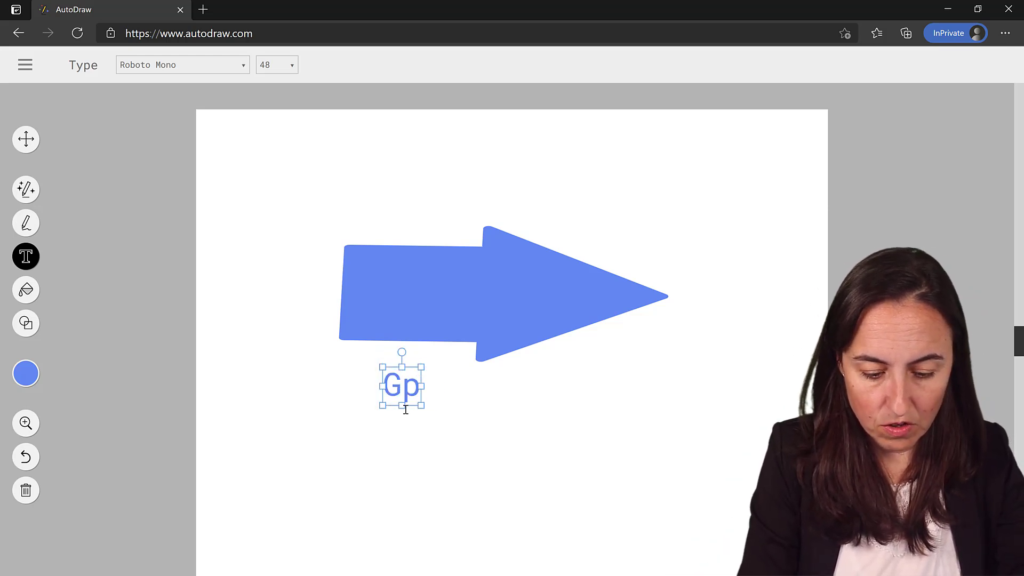
pyautogui.press('BackSpace')
pyautogui.write('o  o')
pyautogui.press('BackSpace')
pyautogui.write('to ne')
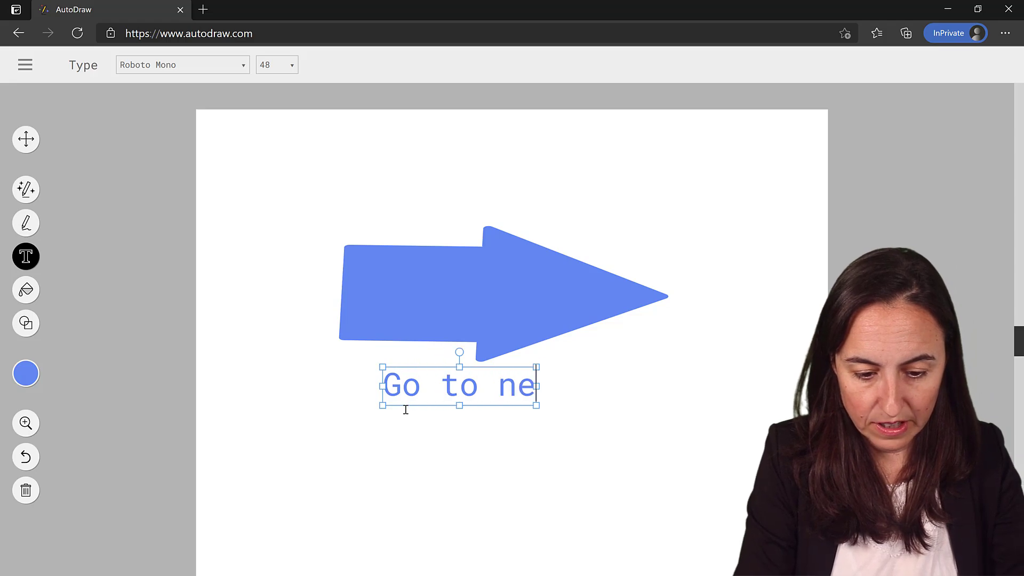
pyautogui.write('xt page')
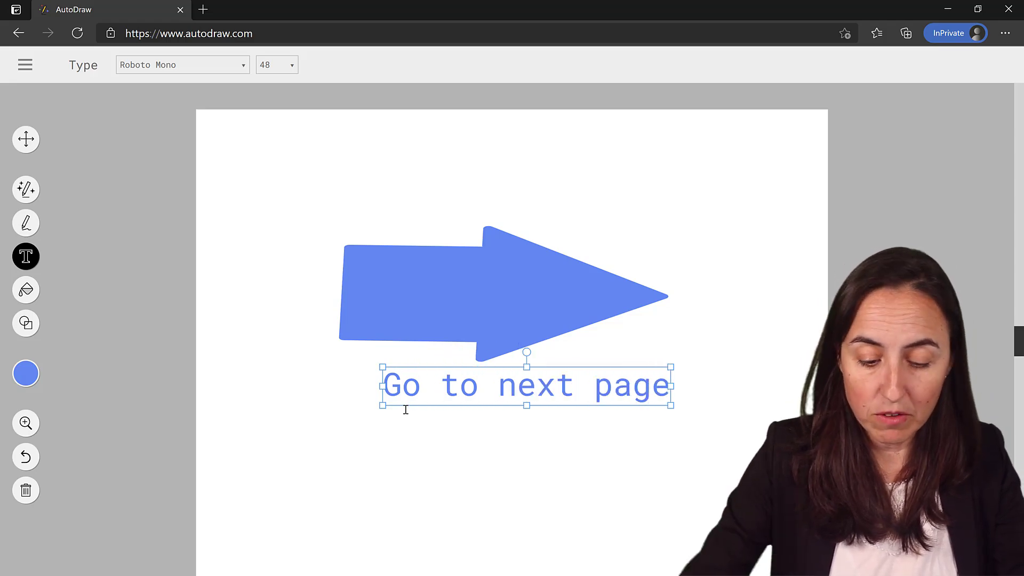
# Move the caption up under the arrow and shrink it slightly
pyautogui.click(26, 140)
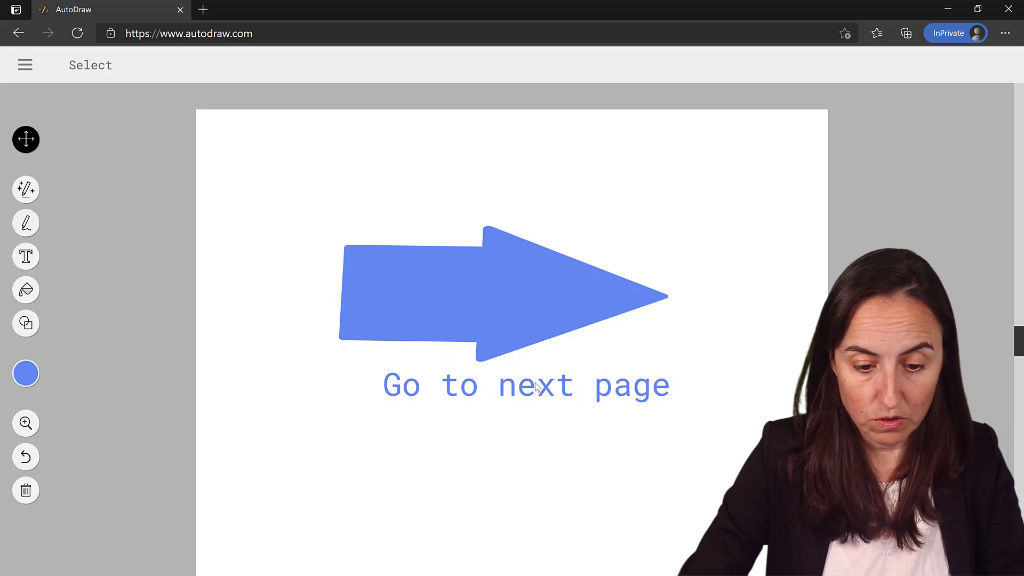
pyautogui.click(539, 391)
pyautogui.moveTo(538, 392); pyautogui.dragTo(500, 419)
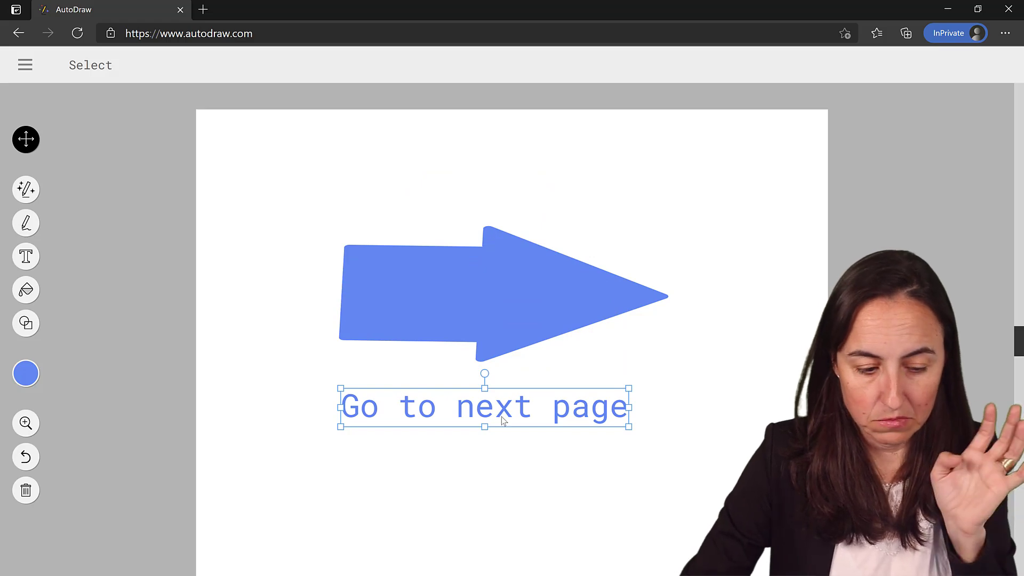
pyautogui.moveTo(630, 427); pyautogui.dragTo(591, 421)
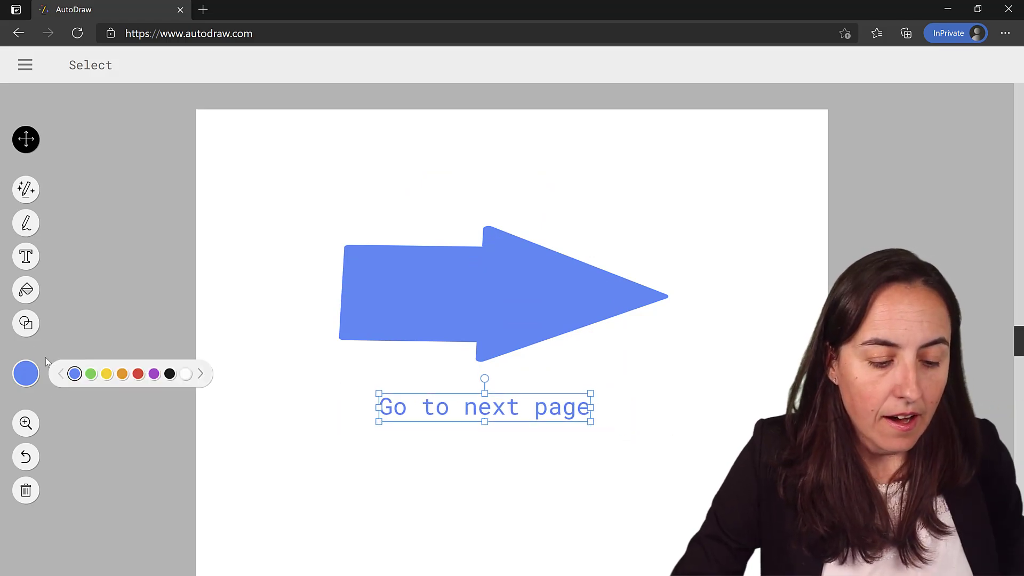
# Draw a tall blue rectangle outline to the left of the arrow, replacing an accidental circle
pyautogui.click(27, 324)
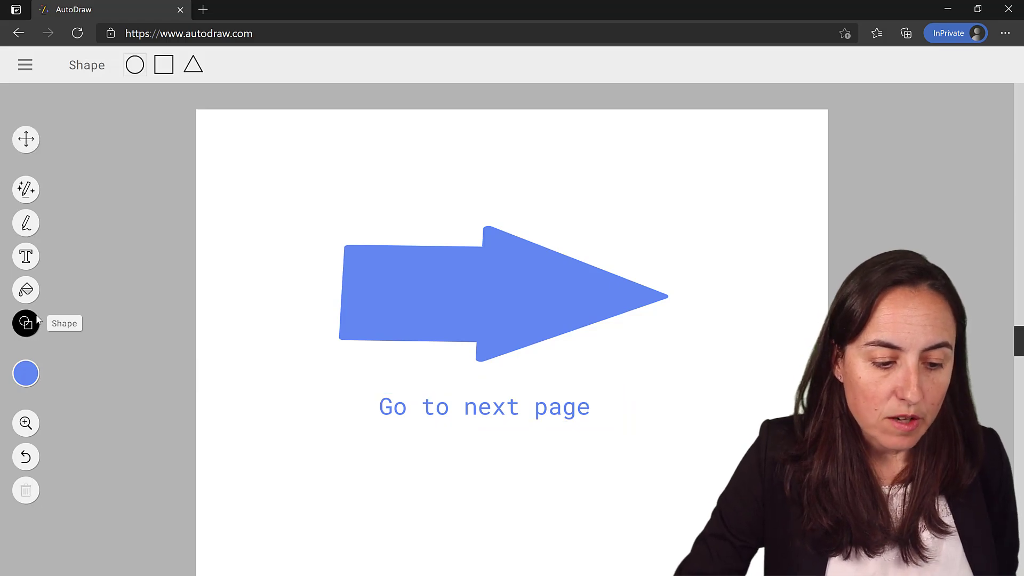
pyautogui.moveTo(260, 259)
pyautogui.mouseDown()
pyautogui.moveTo(268, 342)
pyautogui.moveTo(262, 303)
pyautogui.mouseUp()
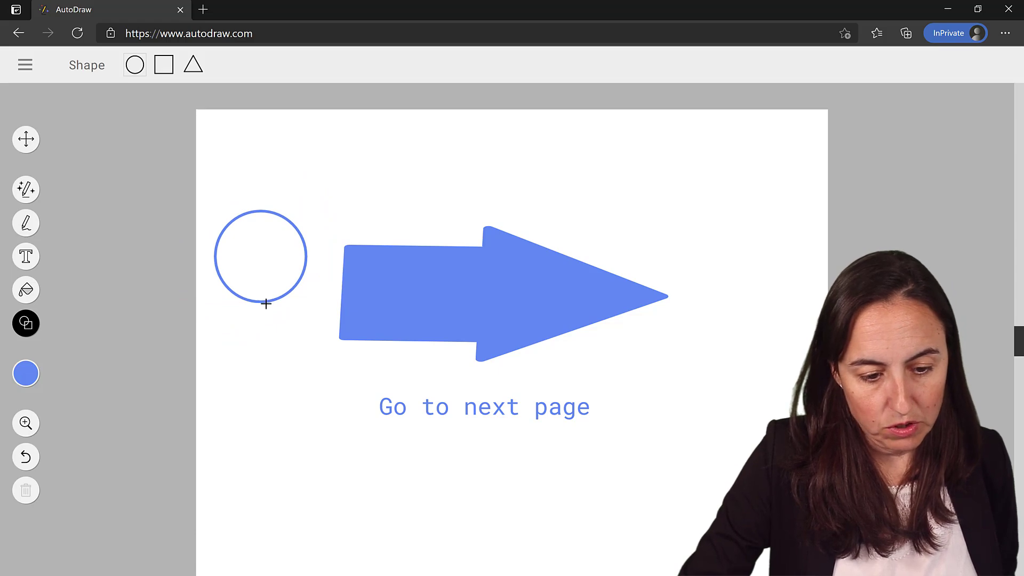
pyautogui.hotkey('ctrl', 'z')
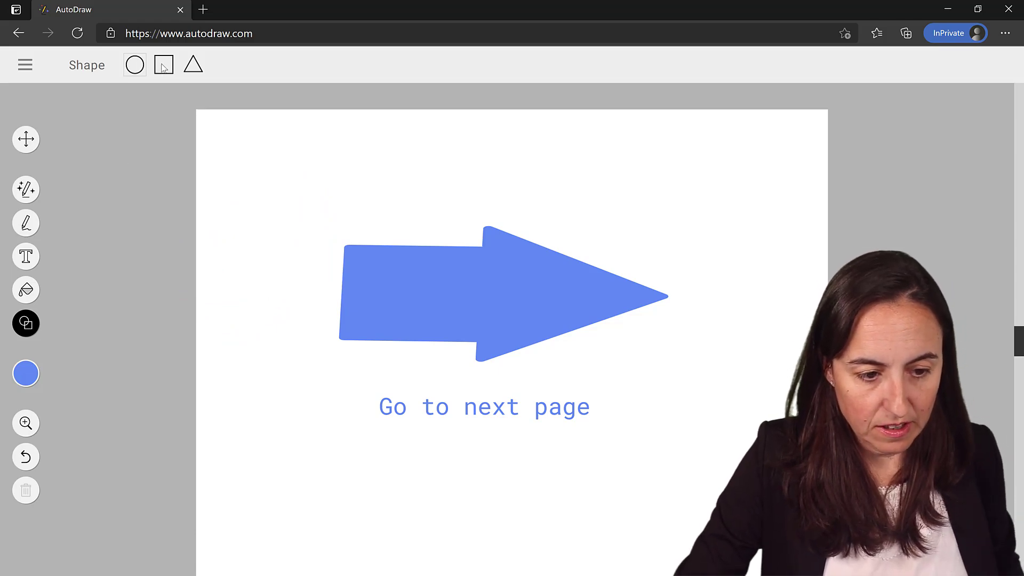
pyautogui.click(166, 64)
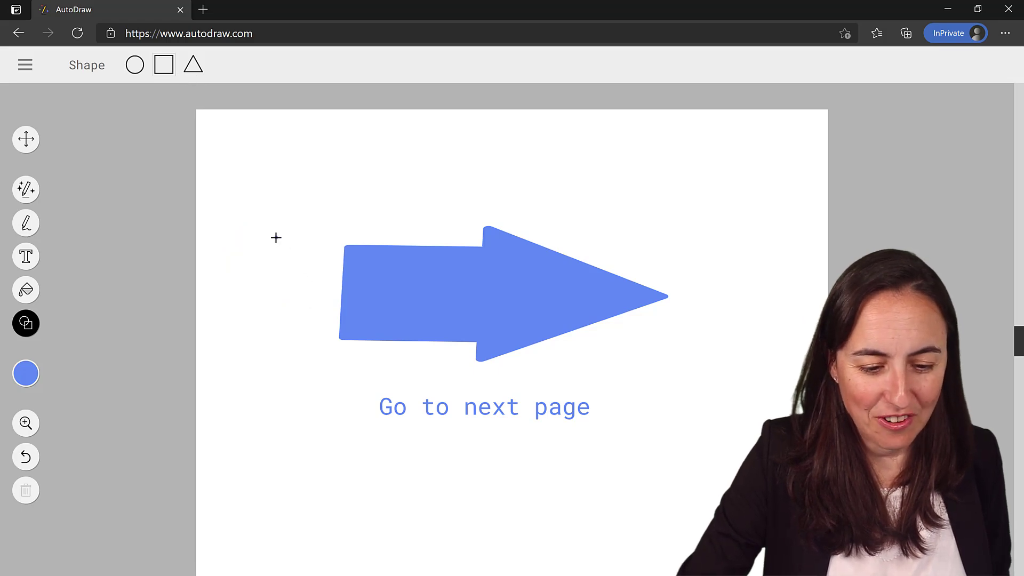
pyautogui.moveTo(276, 236); pyautogui.dragTo(314, 363)
# Resize the rectangle and nudge it into place beside the arrow
pyautogui.hotkey('ctrl', 't')
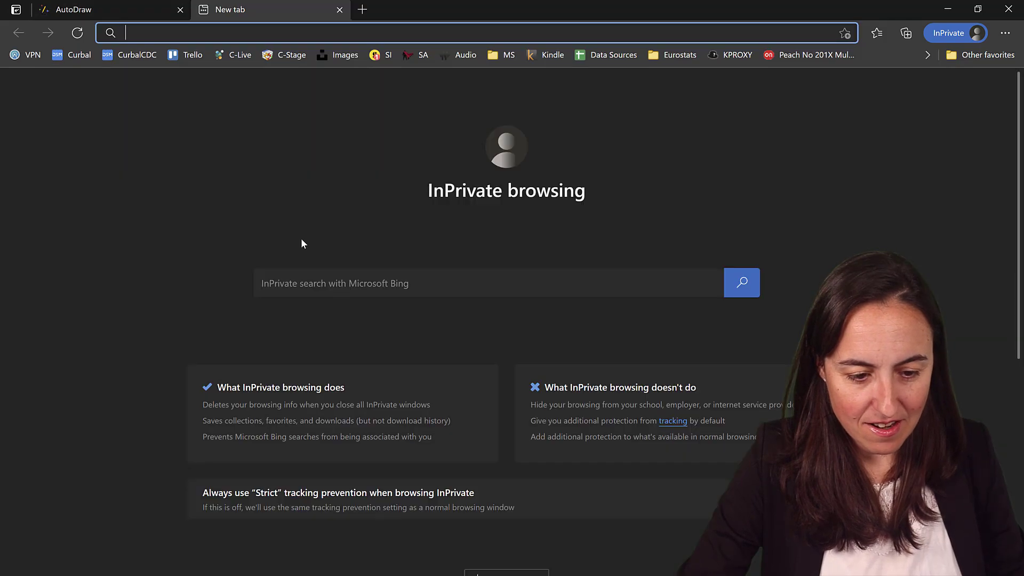
pyautogui.click(133, 11)
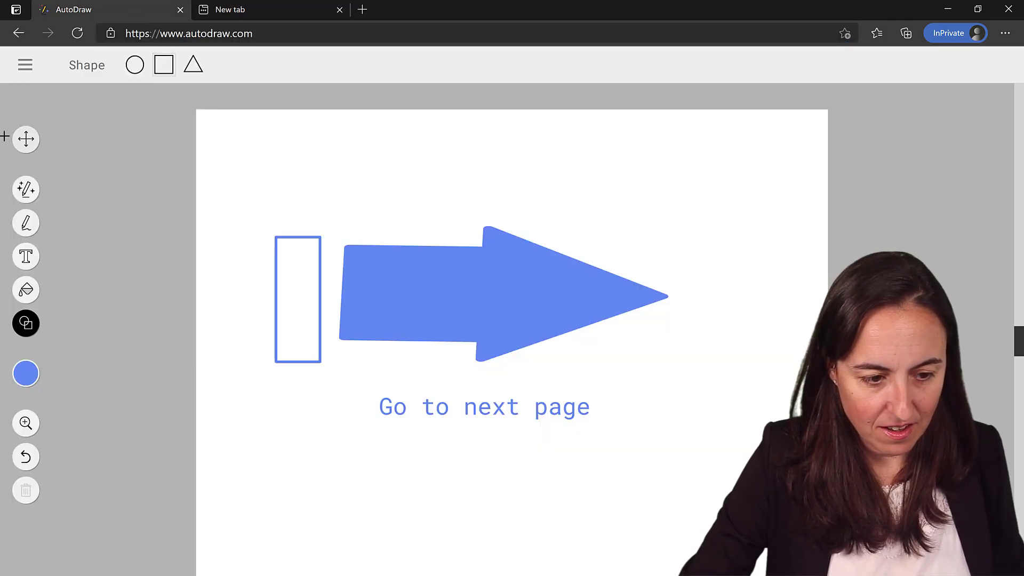
pyautogui.click(25, 139)
pyautogui.click(302, 262)
pyautogui.moveTo(297, 236); pyautogui.dragTo(297, 265)
pyautogui.moveTo(294, 301); pyautogui.dragTo(306, 327)
pyautogui.moveTo(315, 286)
pyautogui.mouseDown()
pyautogui.moveTo(311, 299)
pyautogui.moveTo(316, 290)
pyautogui.mouseUp()
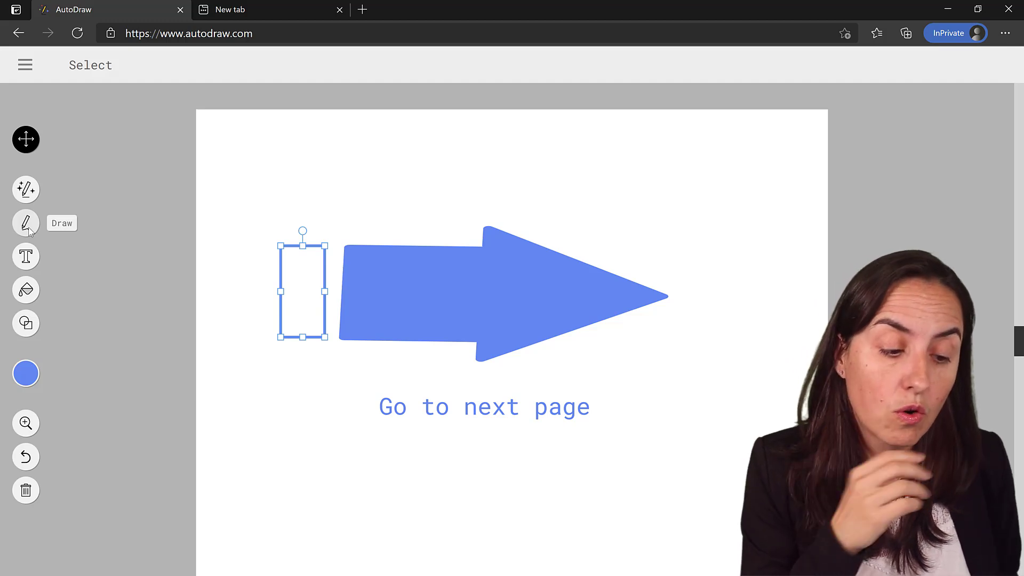
pyautogui.click(25, 66)
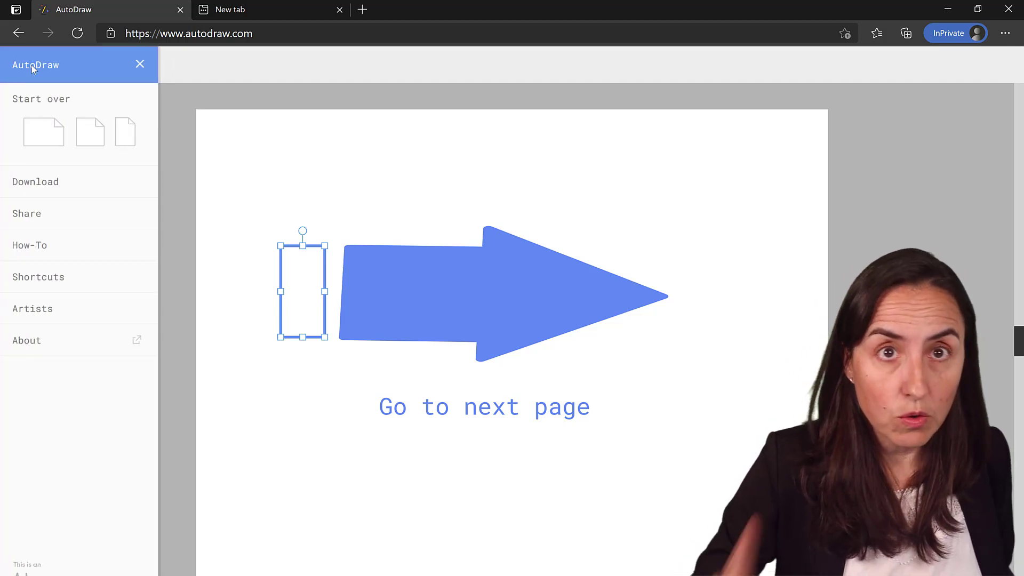
pyautogui.click(72, 281)
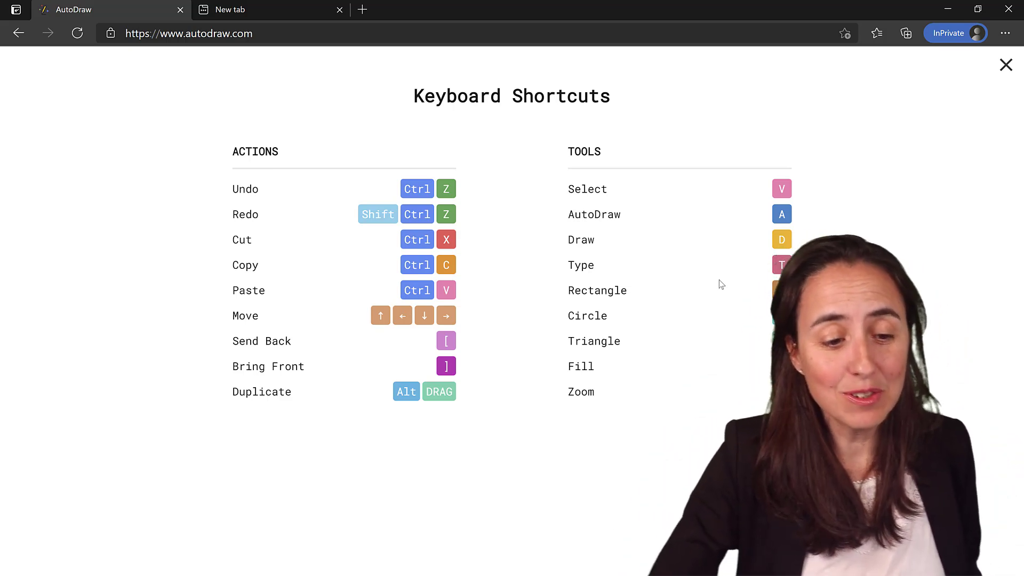
pyautogui.click(18, 34)
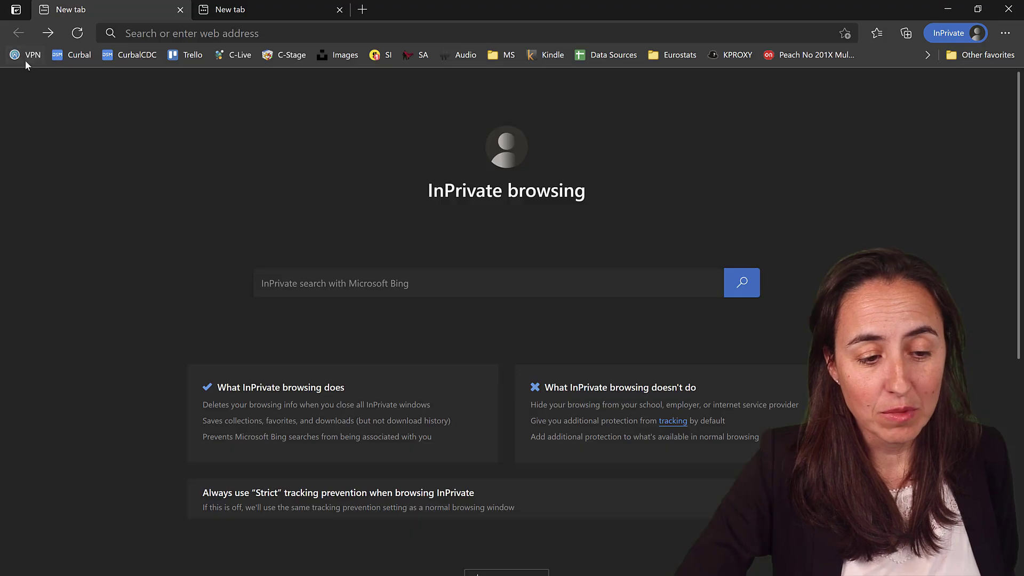
pyautogui.click(47, 33)
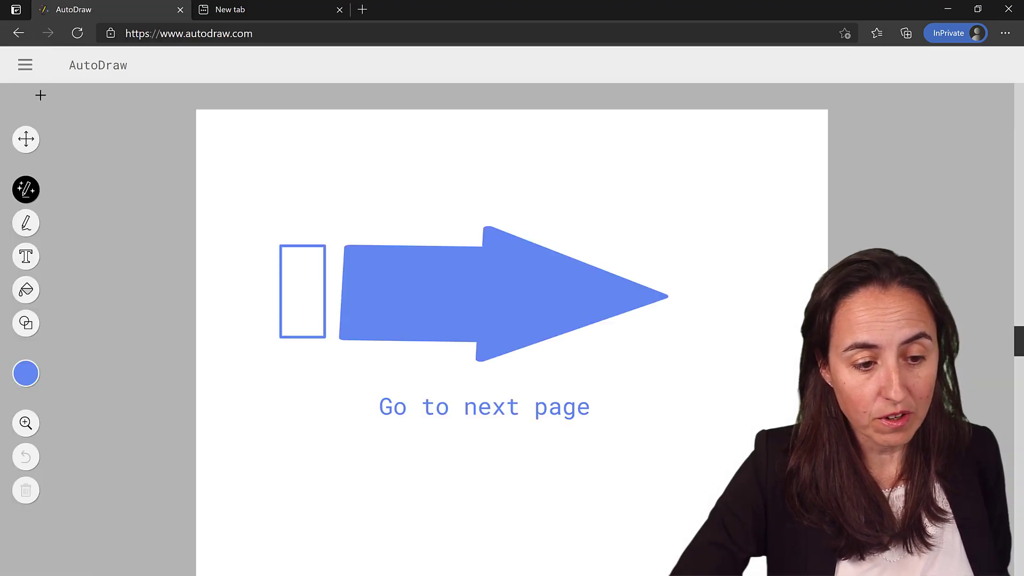
# Start over on a blank page and sketch a rough toilet tank and bowl
pyautogui.click(25, 68)
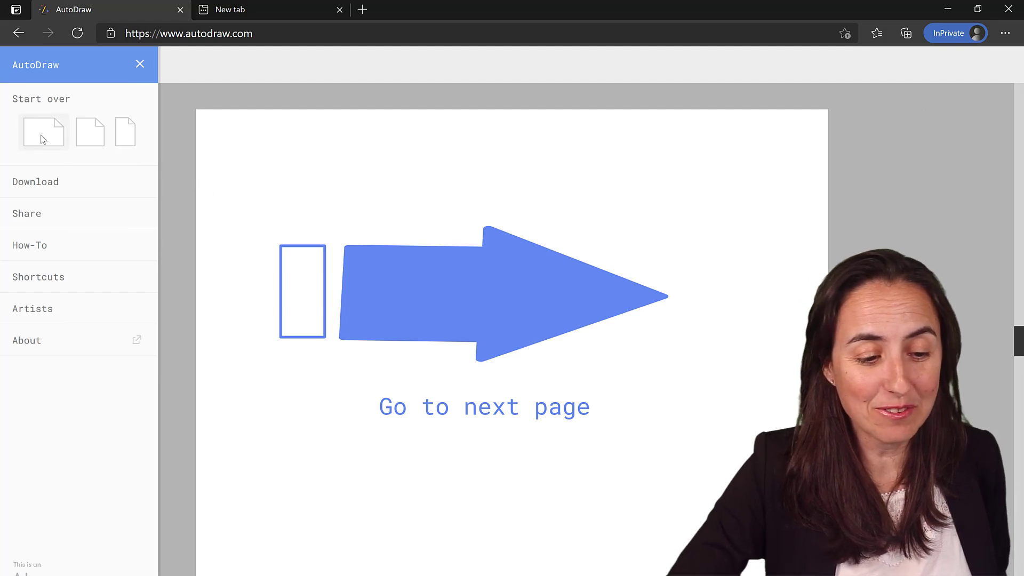
pyautogui.click(43, 136)
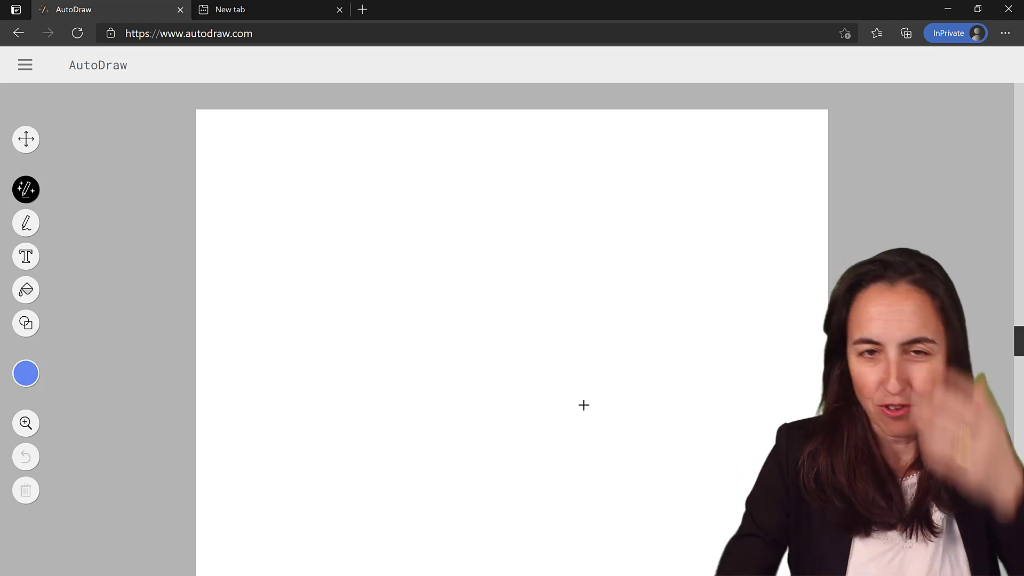
pyautogui.moveTo(482, 290)
pyautogui.mouseDown()
pyautogui.moveTo(496, 195)
pyautogui.moveTo(549, 171)
pyautogui.moveTo(574, 323)
pyautogui.mouseUp()
pyautogui.moveTo(482, 290)
pyautogui.mouseDown()
pyautogui.moveTo(583, 331)
pyautogui.moveTo(583, 323)
pyautogui.moveTo(512, 316)
pyautogui.moveTo(482, 292)
pyautogui.moveTo(401, 291)
pyautogui.moveTo(377, 376)
pyautogui.moveTo(549, 345)
pyautogui.moveTo(567, 328)
pyautogui.mouseUp()
pyautogui.moveTo(496, 318); pyautogui.dragTo(513, 334)
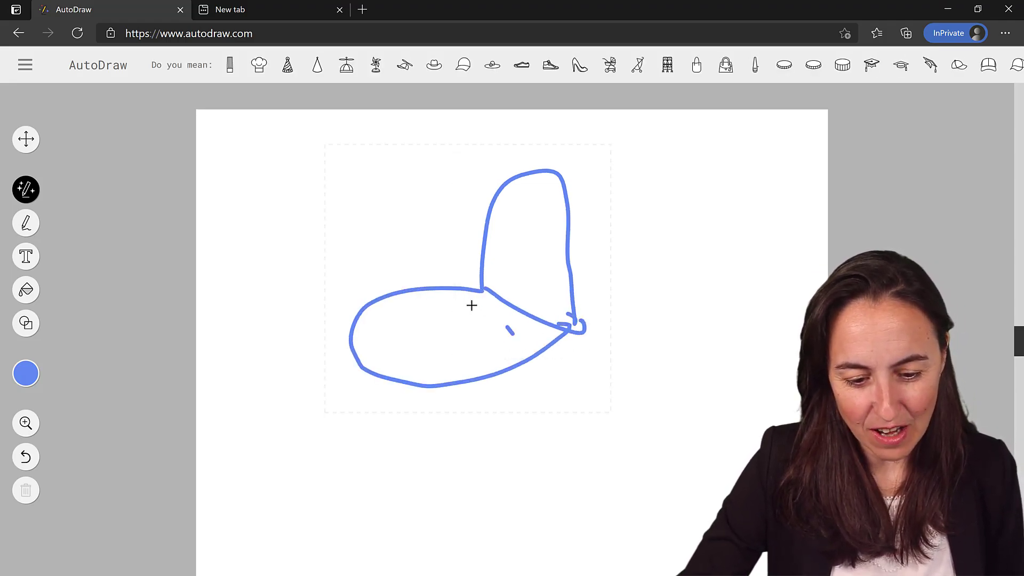
pyautogui.moveTo(456, 304)
pyautogui.mouseDown()
pyautogui.moveTo(392, 345)
pyautogui.moveTo(456, 349)
pyautogui.moveTo(513, 335)
pyautogui.mouseUp()
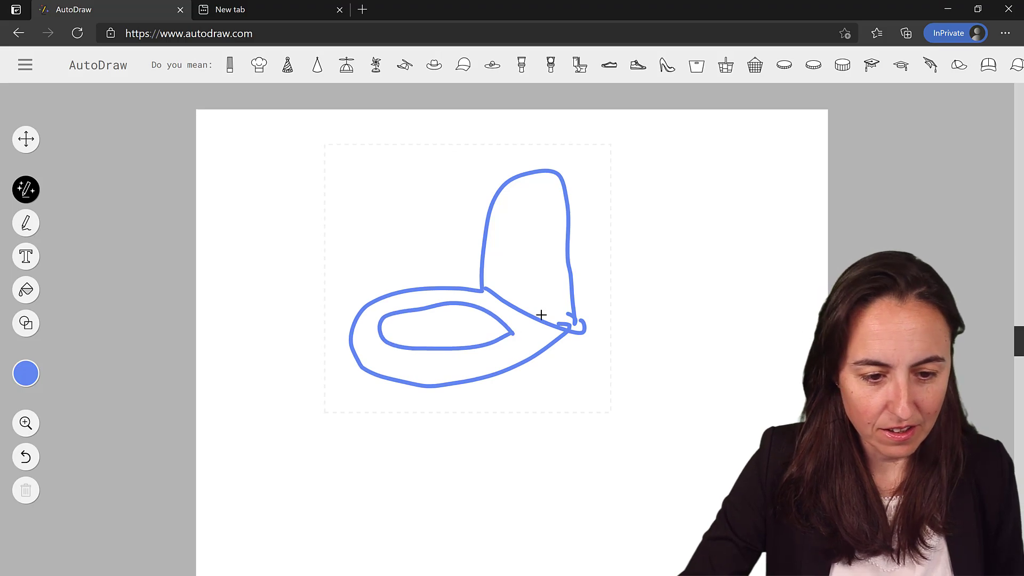
# Compare the suggested toilet icons and keep the closed-lid toilet
pyautogui.click(521, 65)
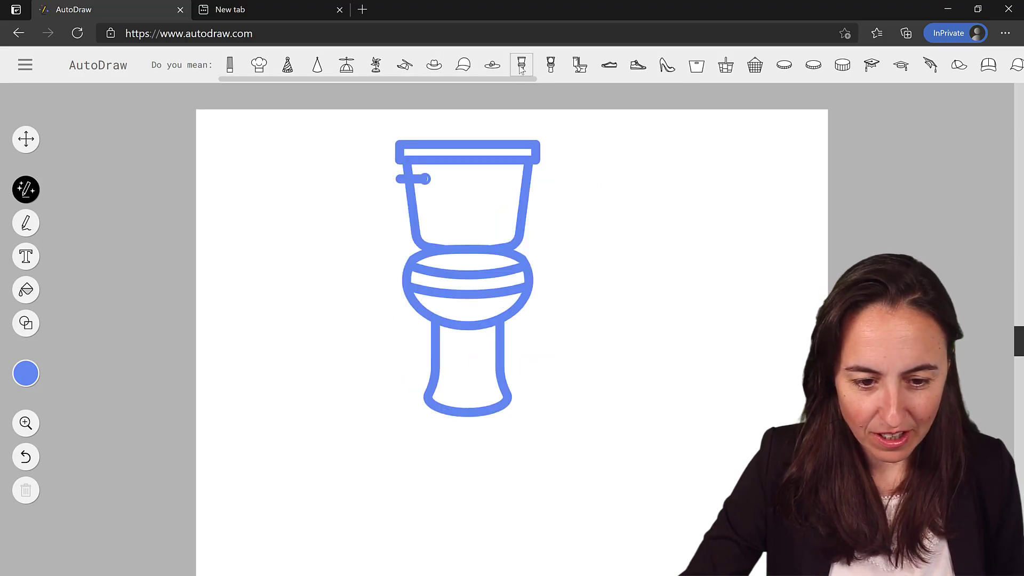
pyautogui.click(552, 65)
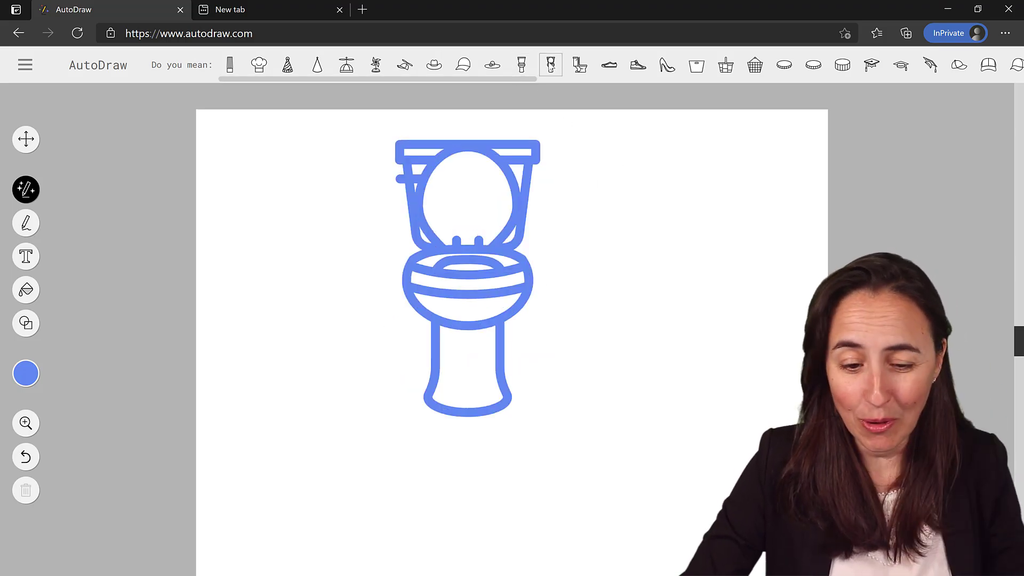
pyautogui.click(522, 65)
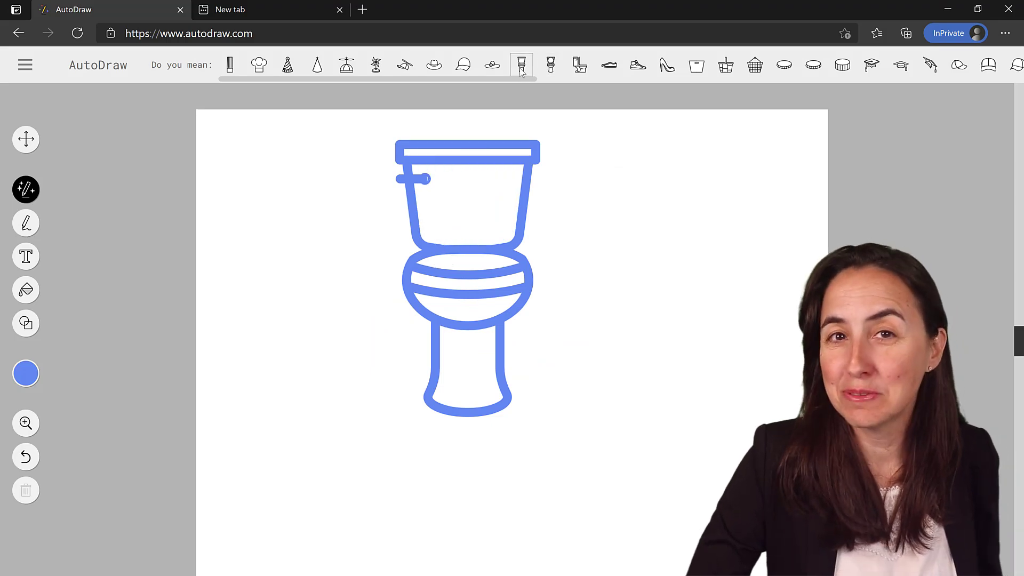